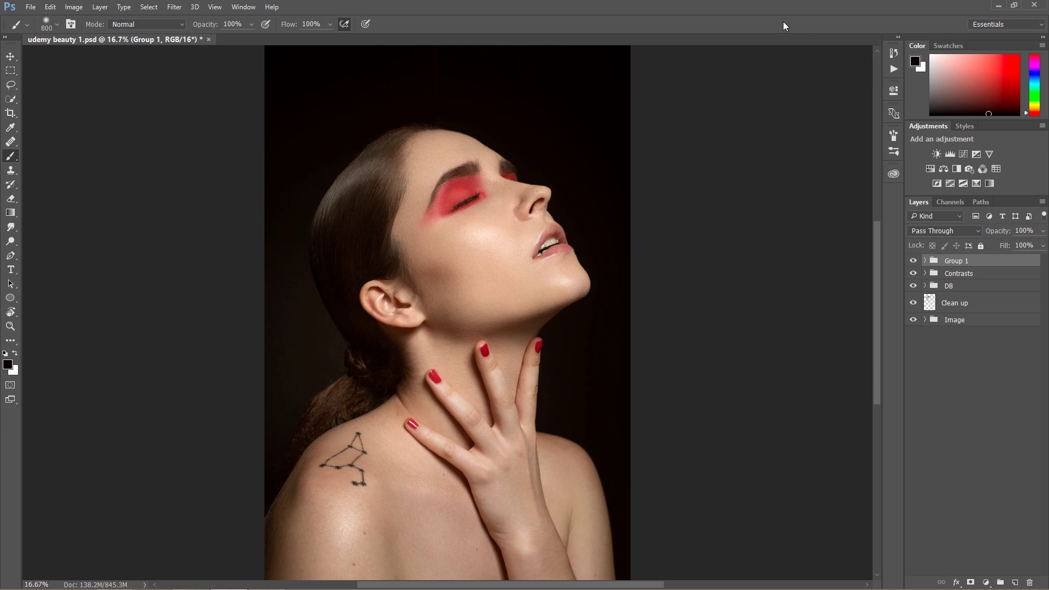
Zoom the portrait in from 16.7% to 25%.
{"action": "key", "text": "ctrl+plus"}
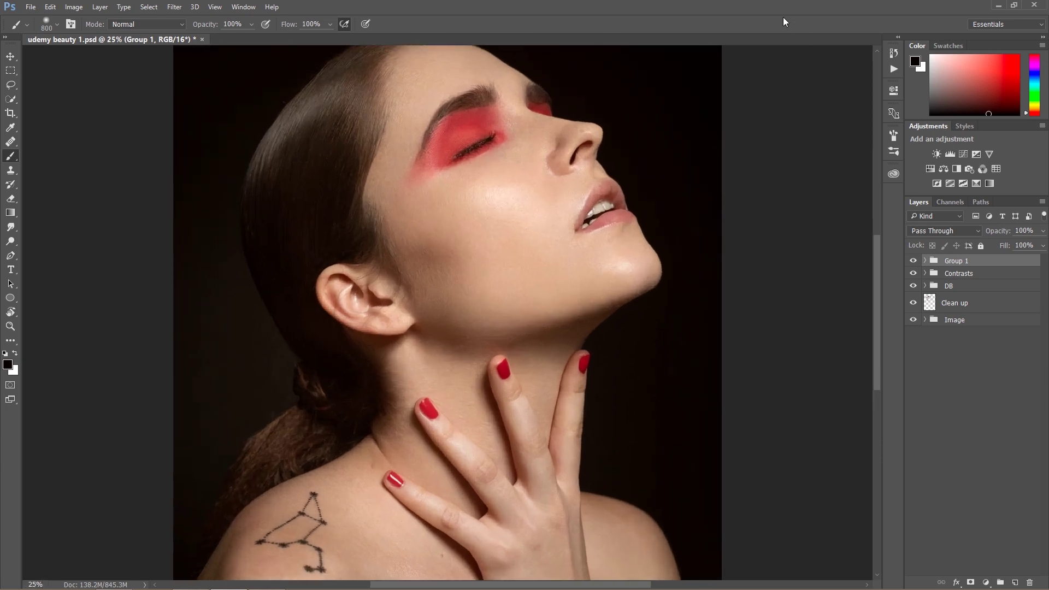
Hide Group 1 to view the portrait without its adjustments.
{"action": "left_click_drag", "start_coordinate": [874, 372], "coordinate": [875, 363]}
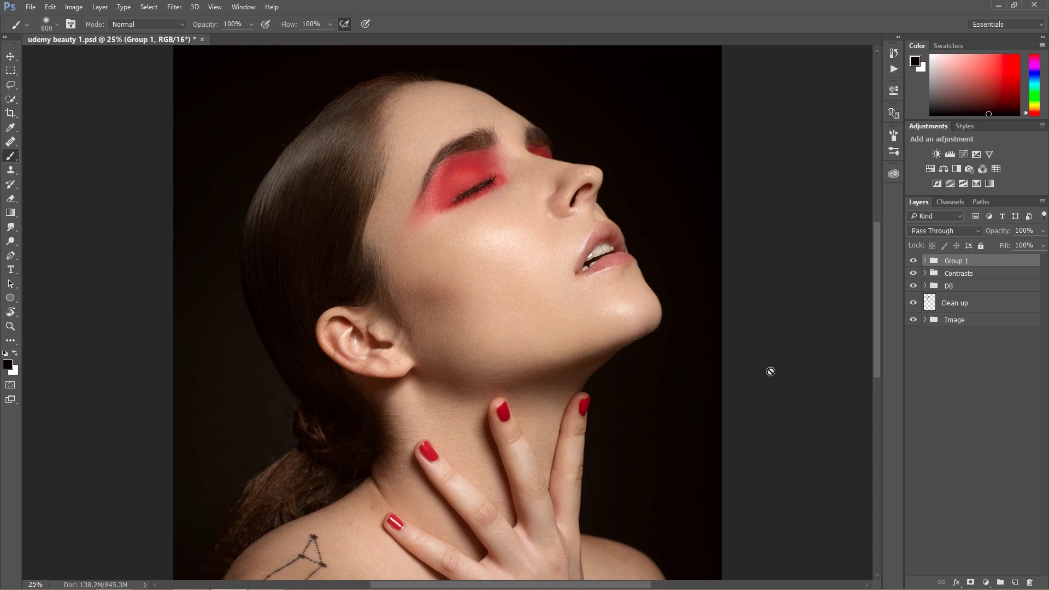
{"action": "left_click", "coordinate": [913, 262]}
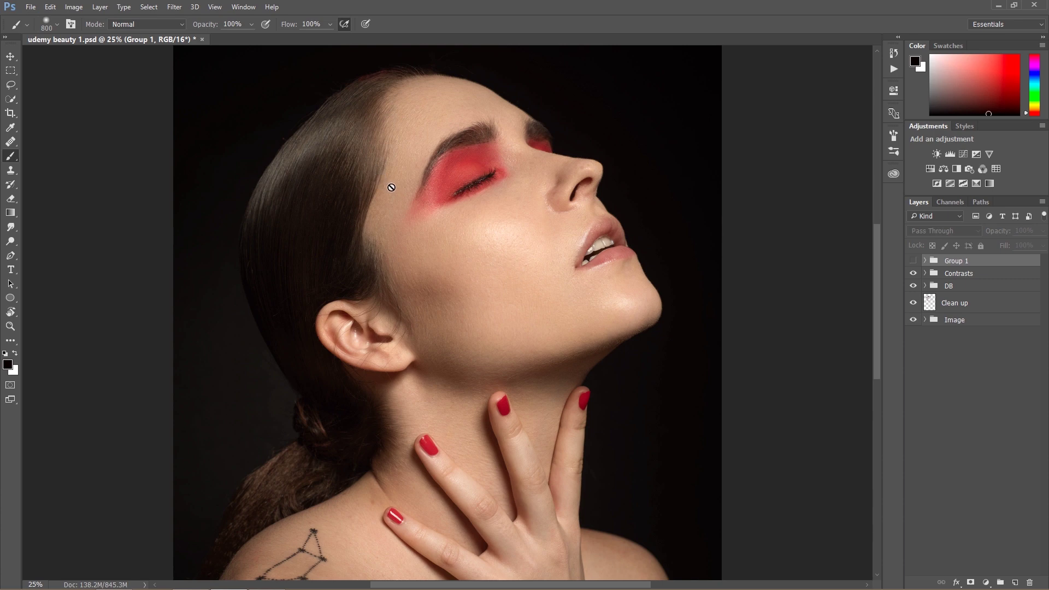
Compare the portrait with and without Group 1, delete Group 1, and target the Blue channel.
{"action": "left_click", "coordinate": [913, 261]}
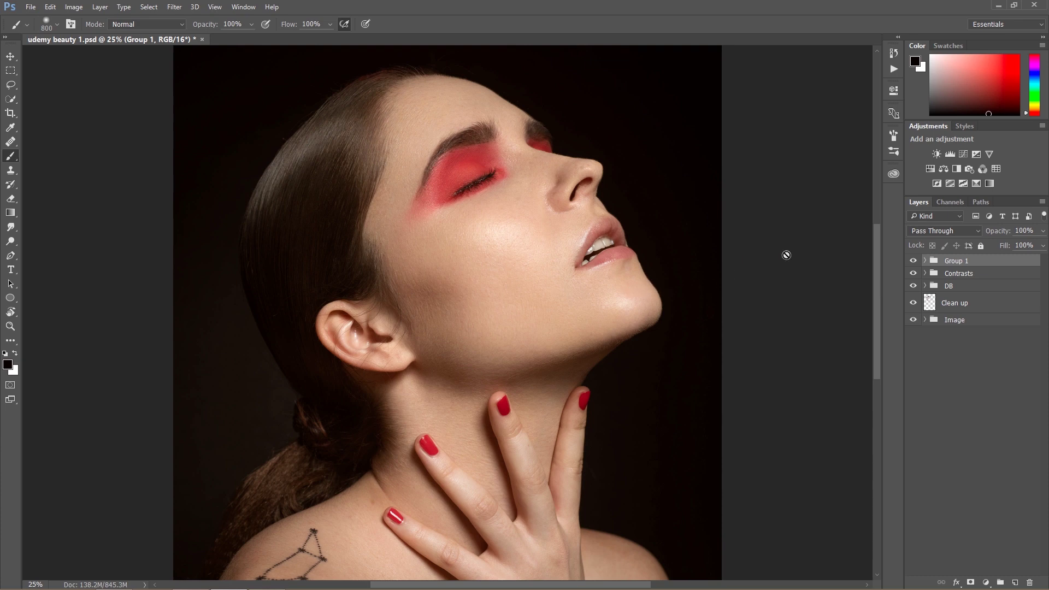
{"action": "left_click", "coordinate": [913, 261]}
{"action": "left_click", "coordinate": [913, 261]}
{"action": "key", "text": "Delete"}
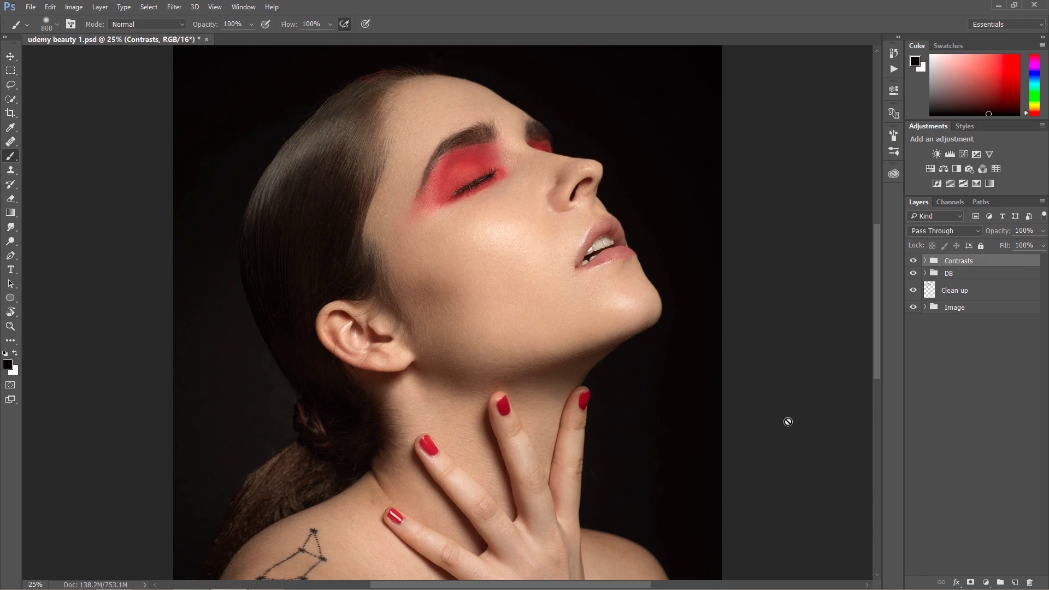
{"action": "key", "text": "ctrl+5"}
View the Blue, Green and Red channels each on its own, then restore the full RGB view.
{"action": "left_click", "coordinate": [947, 202]}
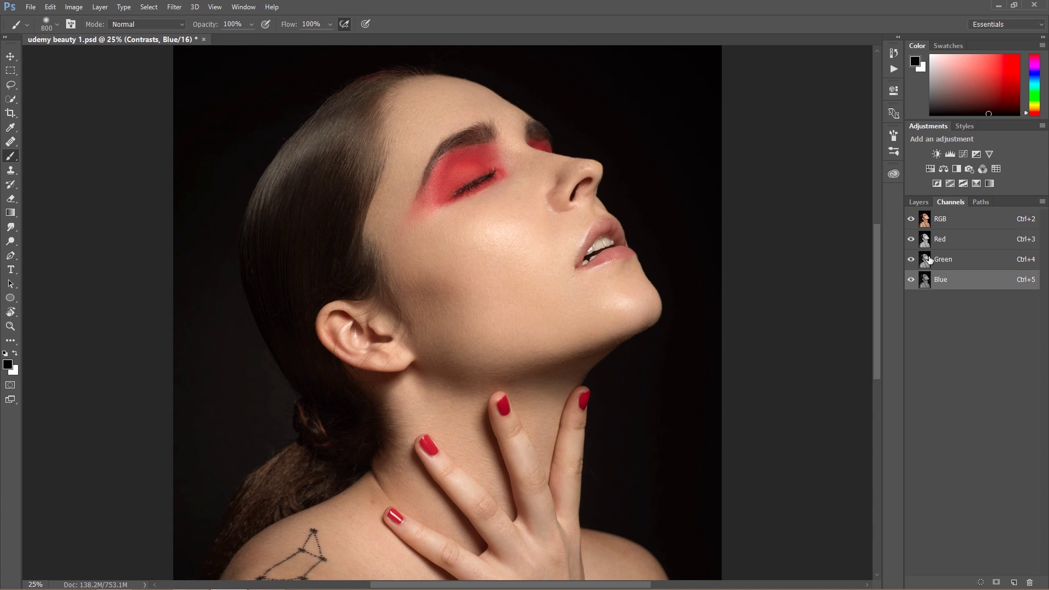
{"action": "left_click", "coordinate": [910, 259]}
{"action": "left_click", "coordinate": [911, 239]}
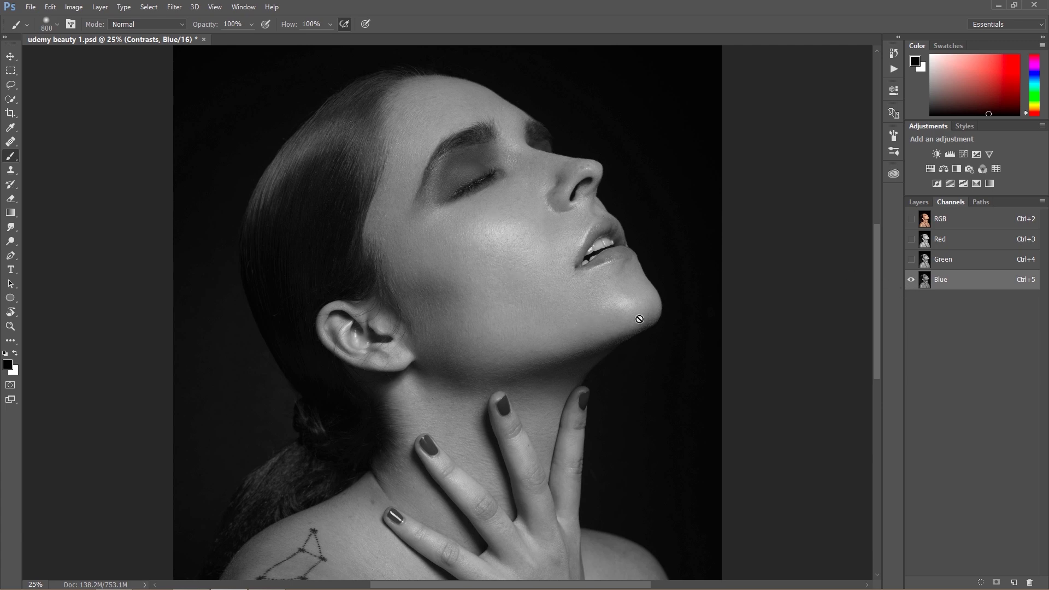
{"action": "left_click", "coordinate": [911, 259]}
{"action": "left_click", "coordinate": [910, 279]}
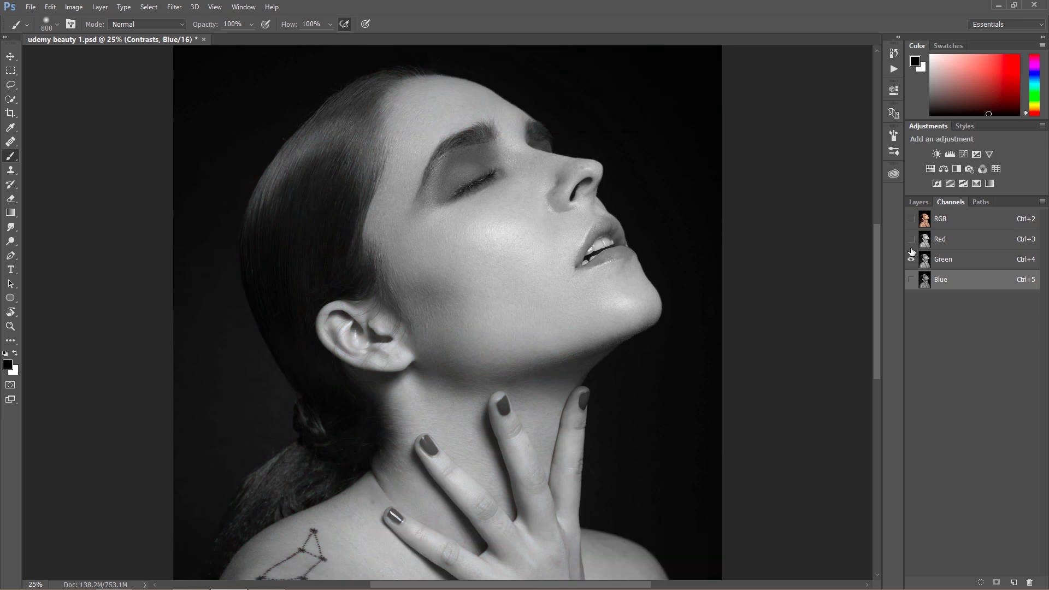
{"action": "left_click", "coordinate": [911, 239]}
{"action": "left_click", "coordinate": [910, 258]}
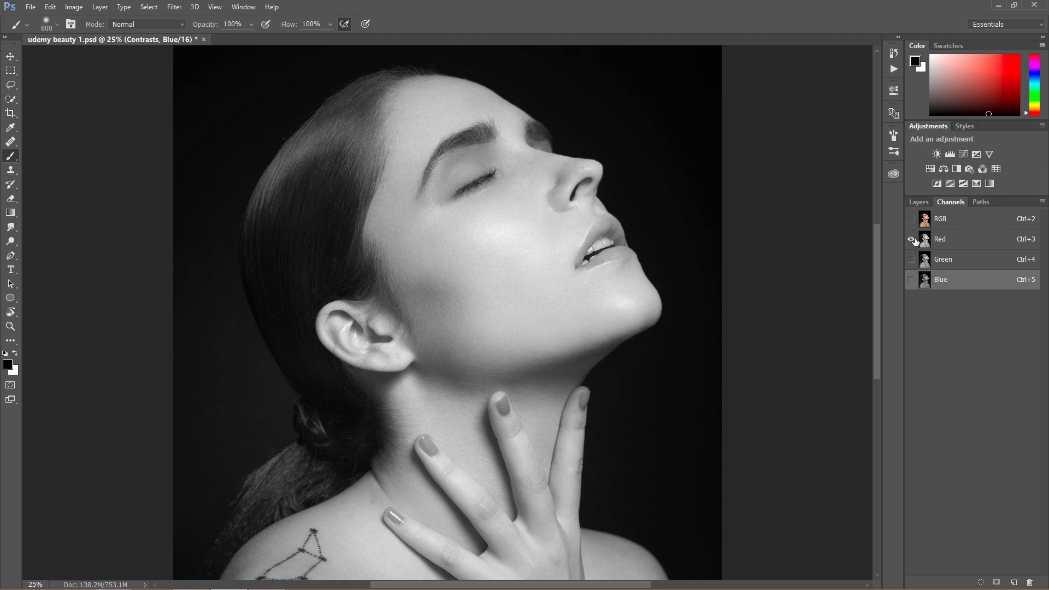
{"action": "left_click", "coordinate": [910, 259]}
{"action": "left_click", "coordinate": [910, 238]}
{"action": "left_click", "coordinate": [910, 279]}
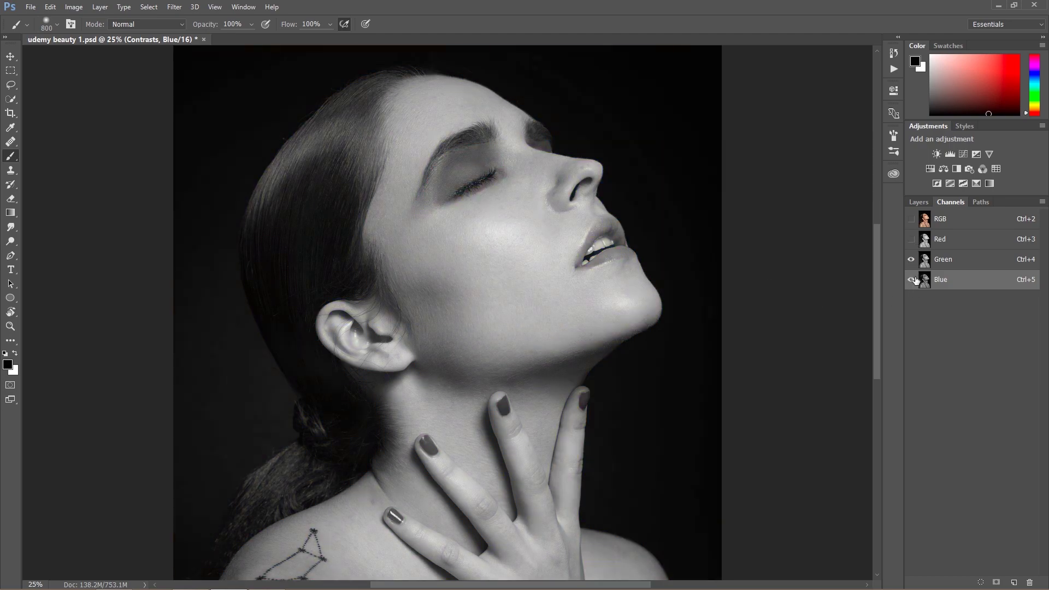
{"action": "left_click", "coordinate": [911, 260]}
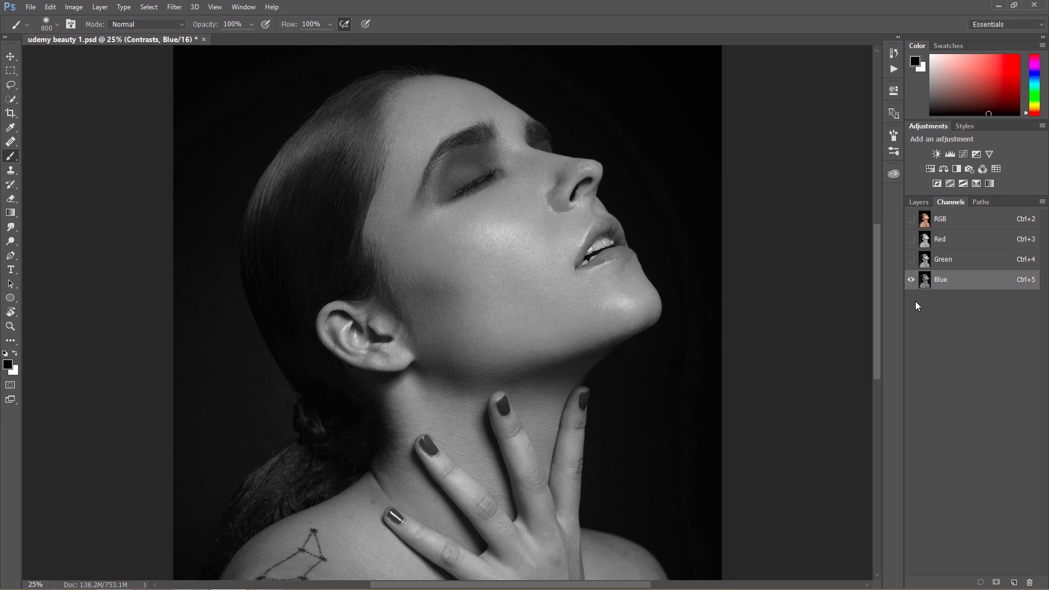
{"action": "left_click", "coordinate": [910, 219]}
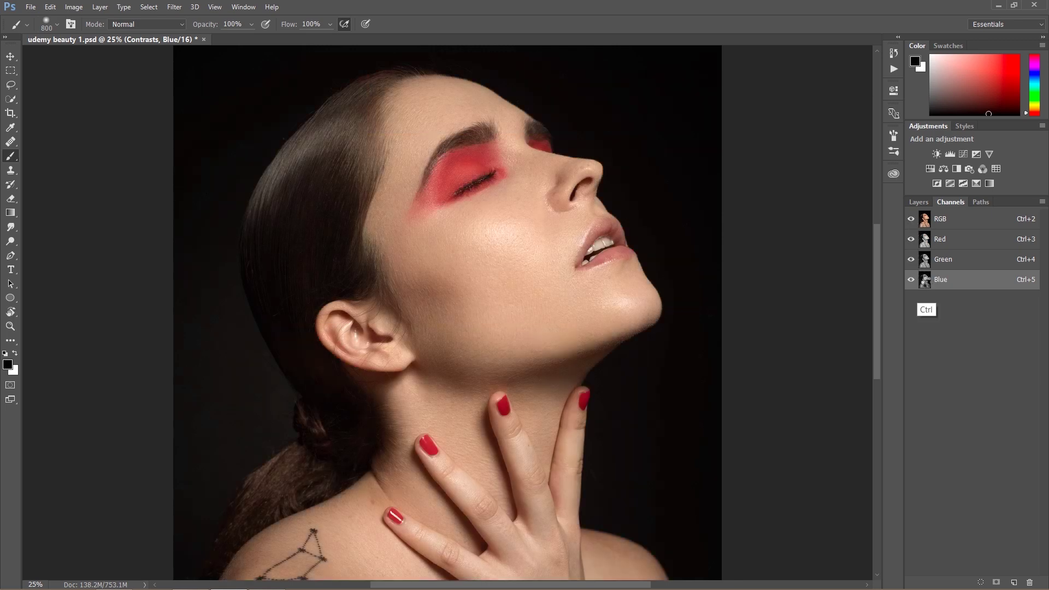
Load the Blue channel's brightness as a skin selection, back in the Layers panel and zoomed out.
{"action": "left_click", "coordinate": [924, 280], "text": "ctrl"}
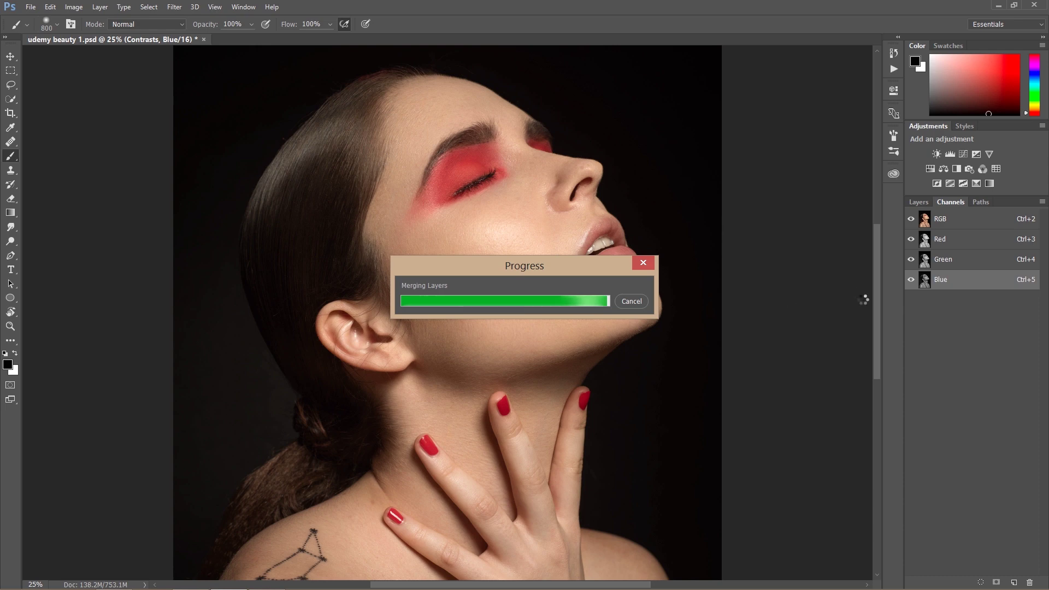
{"action": "left_click", "coordinate": [917, 202]}
{"action": "key", "text": "ctrl+d"}
{"action": "key", "text": "ctrl+minus"}
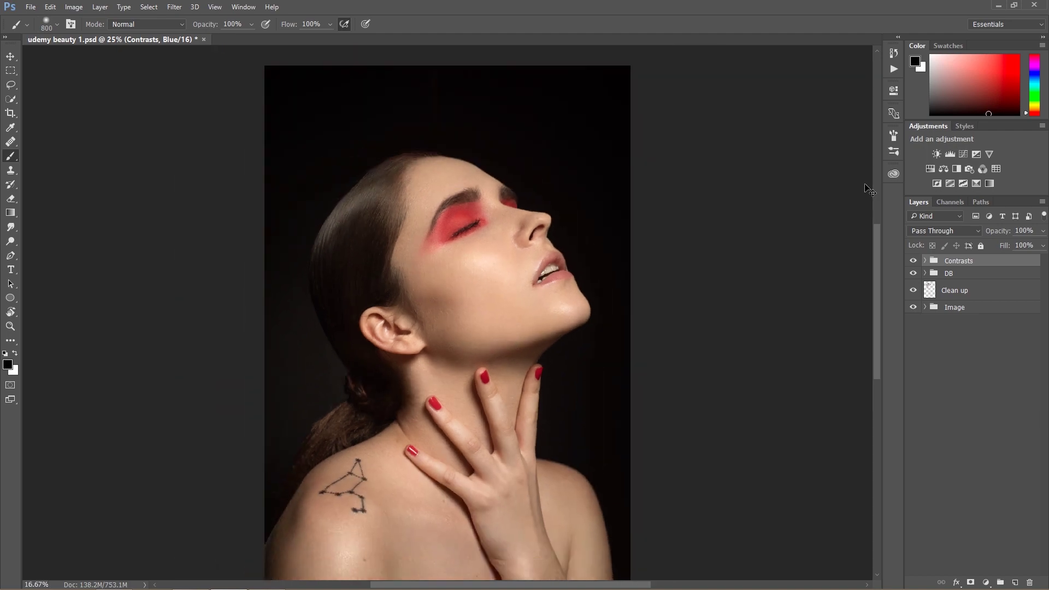
{"action": "key", "text": "ctrl+minus"}
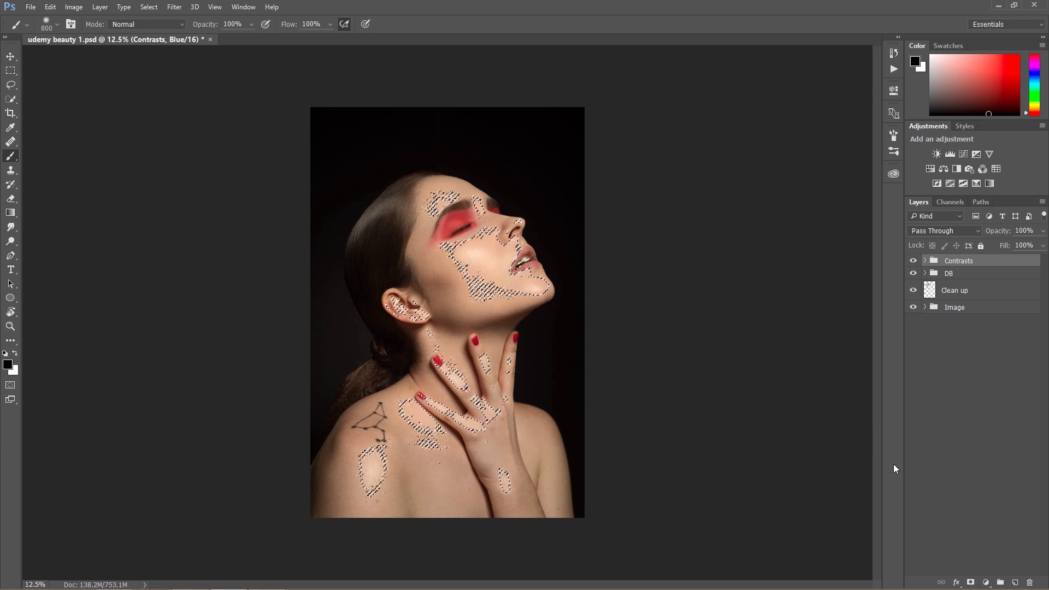
Add a Color Balance adjustment layer masked by the Blue-channel selection, with Tone set to Highlights.
{"action": "left_click", "coordinate": [983, 582]}
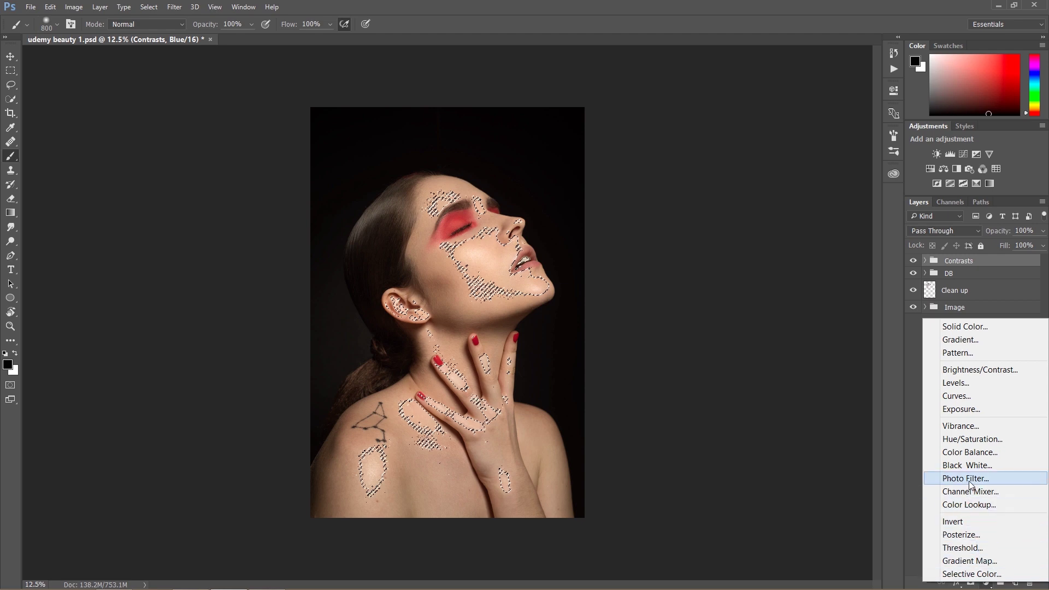
{"action": "left_click", "coordinate": [967, 453]}
{"action": "key", "text": "ctrl+plus"}
{"action": "key", "text": "ctrl+plus"}
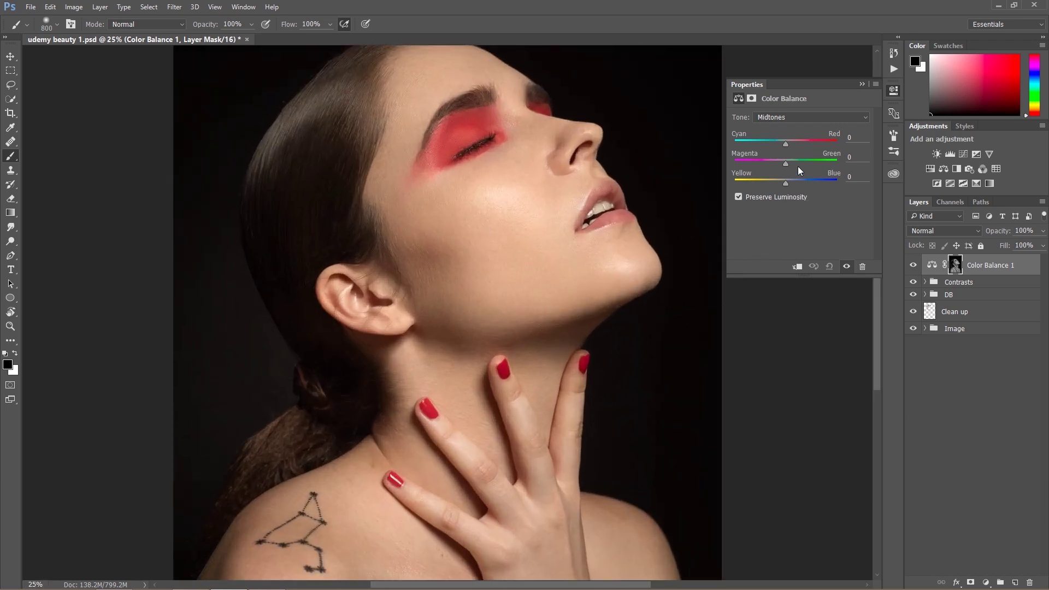
{"action": "left_click", "coordinate": [778, 120]}
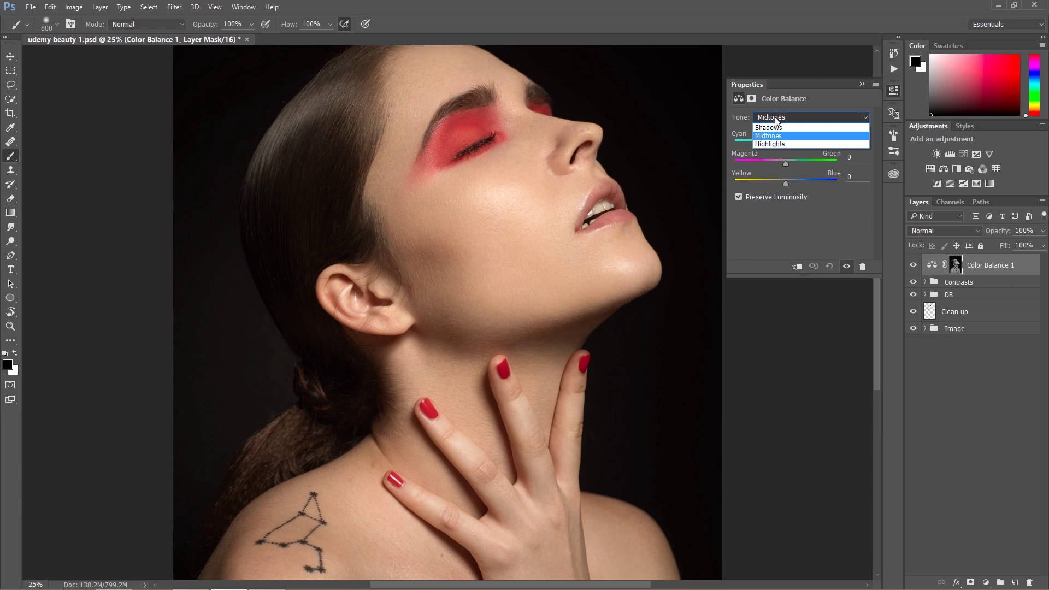
{"action": "left_click", "coordinate": [782, 144]}
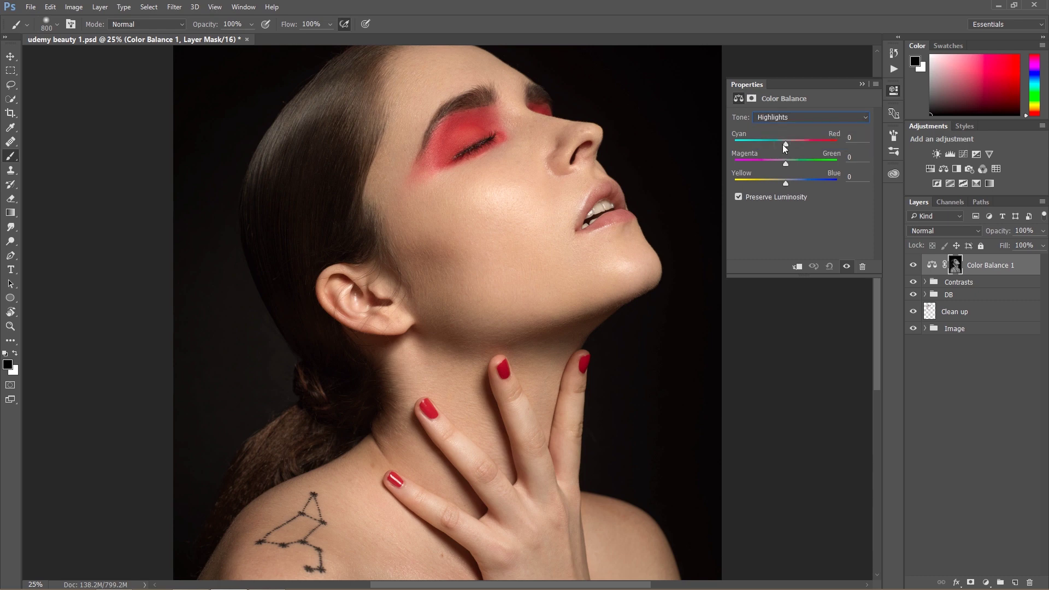
Inspect the Color Balance 1 mask on its own, then choose the Highlights tone range.
{"action": "left_click", "coordinate": [954, 265], "text": "alt"}
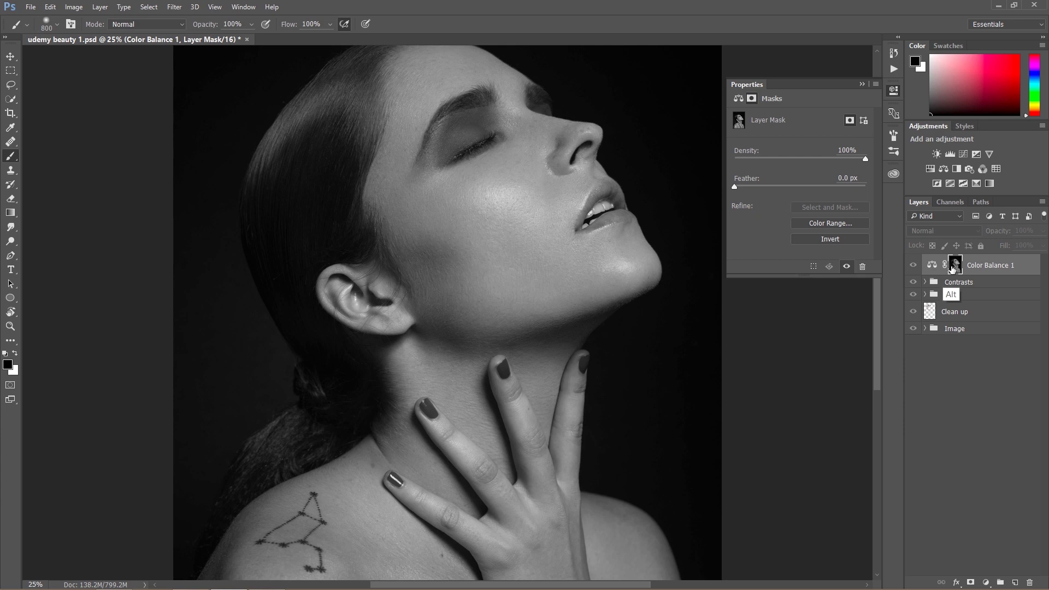
{"action": "left_click", "coordinate": [954, 265], "text": "alt"}
{"action": "left_click", "coordinate": [739, 100]}
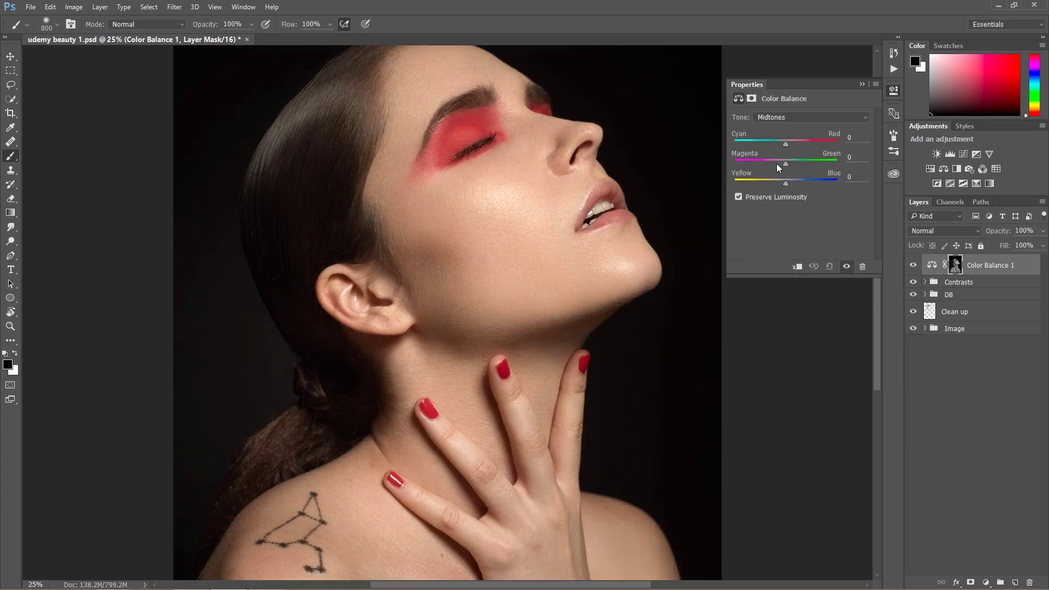
{"action": "left_click", "coordinate": [780, 119]}
{"action": "left_click", "coordinate": [770, 144]}
Shift the highlights' Yellow–Blue slider to about +12, then hide the layer to compare.
{"action": "left_click_drag", "start_coordinate": [788, 182], "coordinate": [859, 207]}
{"action": "left_click", "coordinate": [798, 182]}
{"action": "left_click_drag", "start_coordinate": [799, 182], "coordinate": [791, 182]}
{"action": "left_click", "coordinate": [911, 266]}
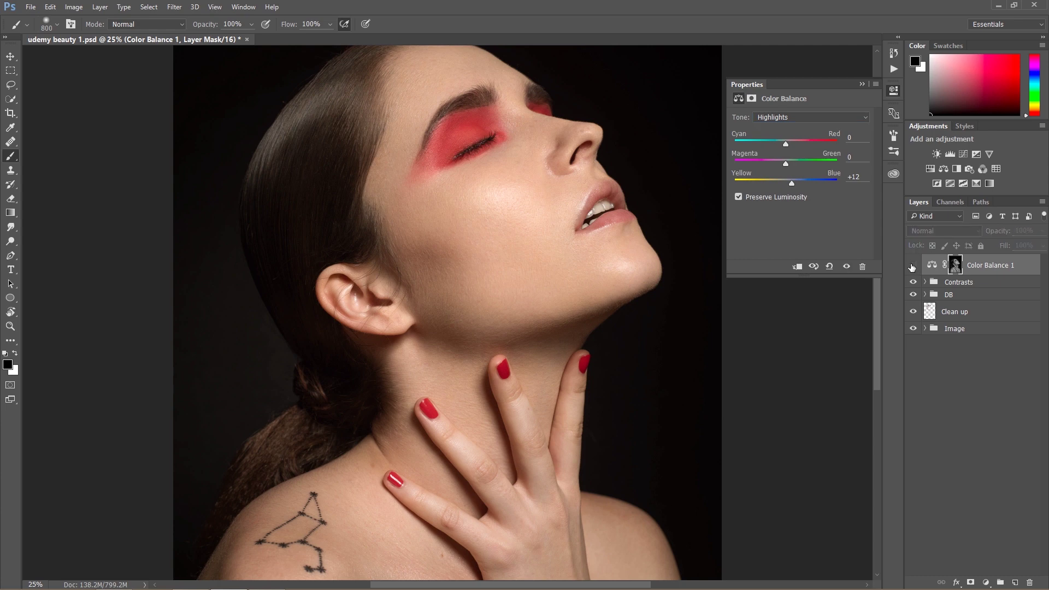
Nudge the highlights' Cyan–Red slider toward cyan, toggling Color Balance 1 on and off to compare.
{"action": "left_click", "coordinate": [910, 265]}
{"action": "left_click", "coordinate": [912, 266]}
{"action": "left_click", "coordinate": [913, 267]}
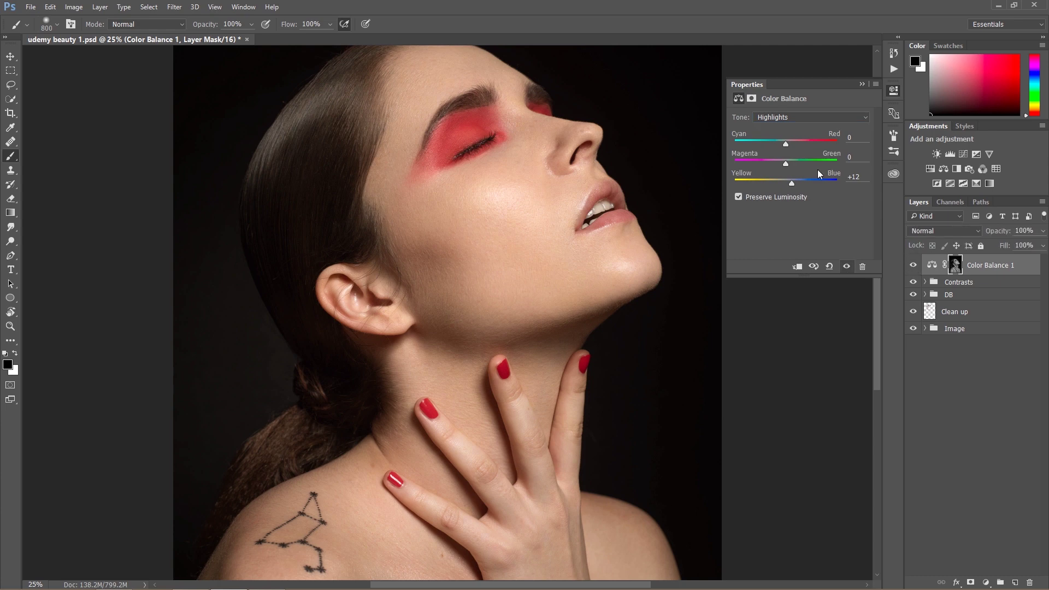
{"action": "mouse_move", "coordinate": [785, 143]}
{"action": "left_mouse_down"}
{"action": "mouse_move", "coordinate": [776, 144]}
{"action": "mouse_move", "coordinate": [785, 150]}
{"action": "left_mouse_up"}
{"action": "left_click", "coordinate": [911, 267]}
{"action": "left_click", "coordinate": [911, 267]}
{"action": "left_click", "coordinate": [911, 268]}
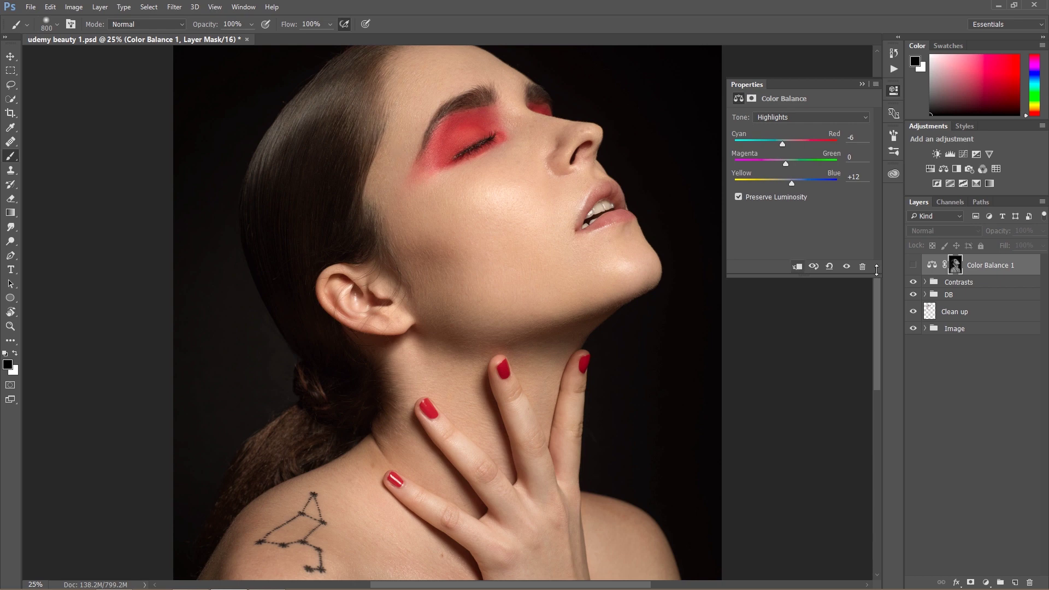
{"action": "left_click", "coordinate": [913, 264]}
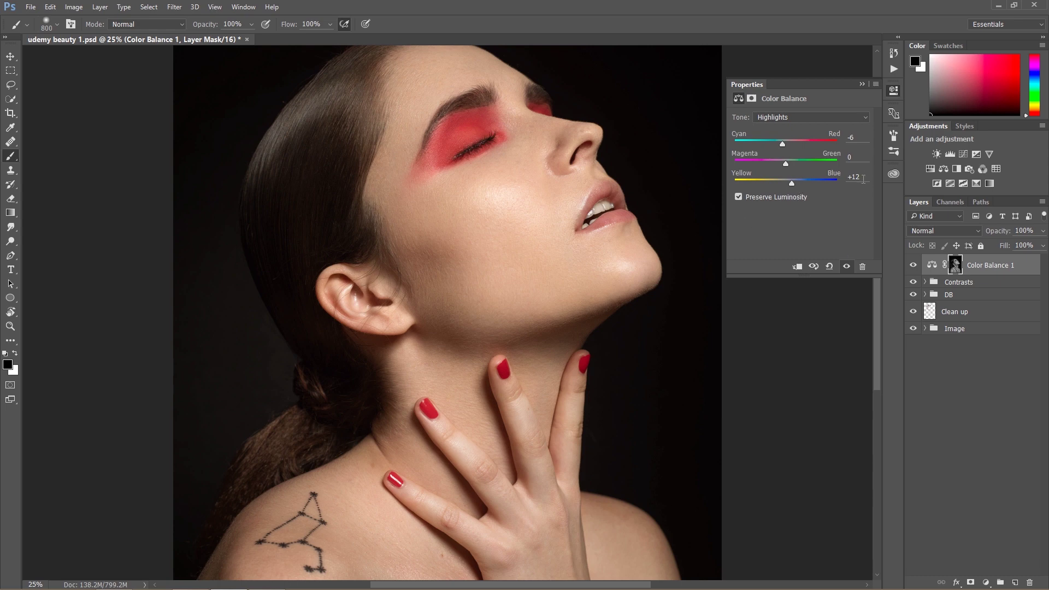
Set the highlights' Yellow–Blue to +10 and Cyan–Red to −5.
{"action": "type", "text": "10"}
{"action": "left_click", "coordinate": [911, 265]}
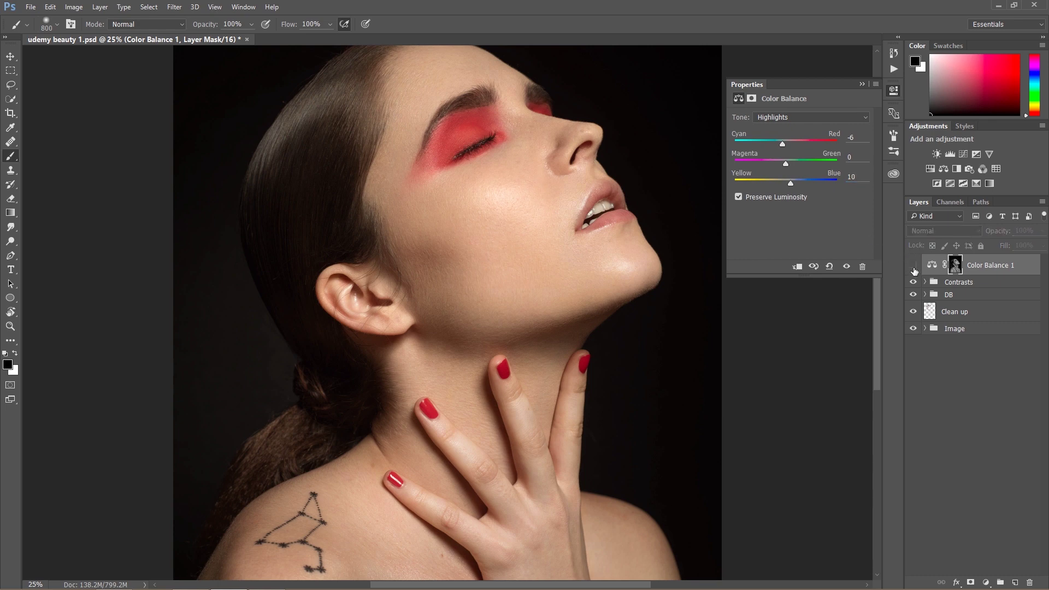
{"action": "left_click", "coordinate": [910, 265]}
{"action": "left_click", "coordinate": [850, 143]}
{"action": "type", "text": "5"}
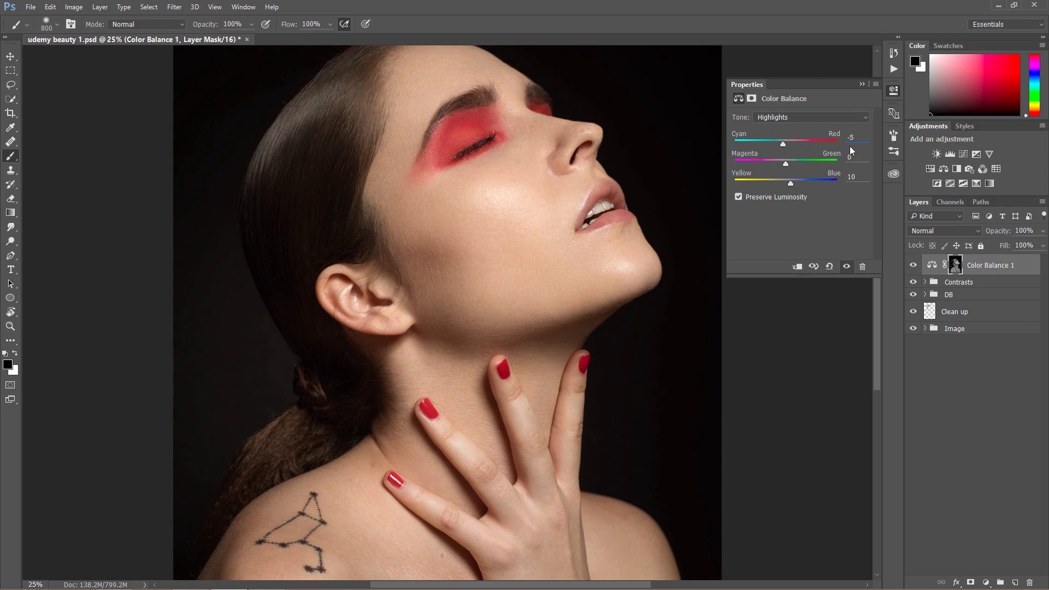
{"action": "left_click", "coordinate": [955, 266]}
{"action": "left_click", "coordinate": [983, 266]}
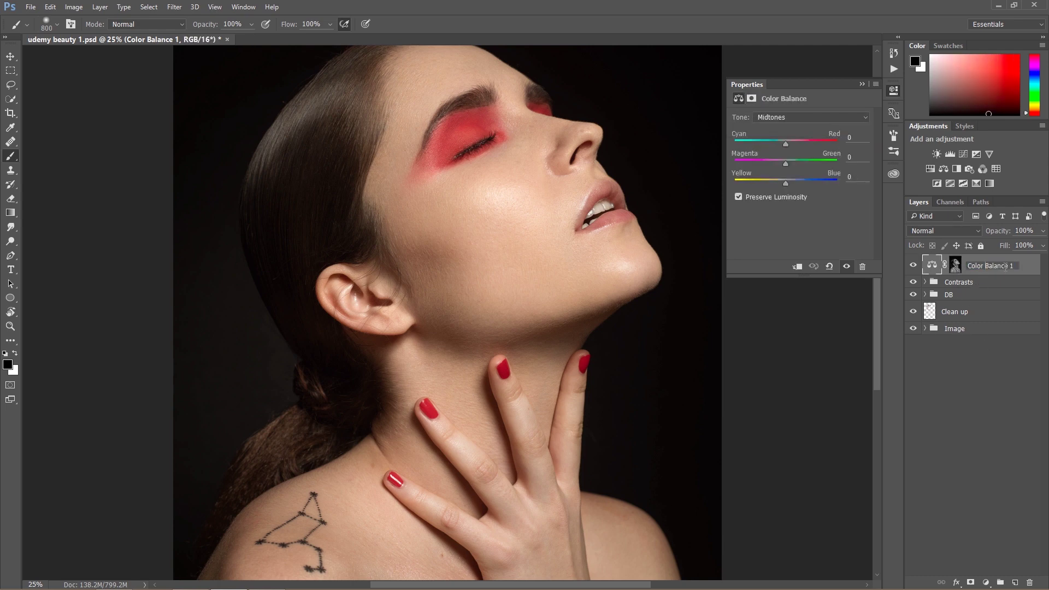
Rename the Color Balance 1 layer to 'Highlights'.
{"action": "double_click", "coordinate": [989, 266]}
{"action": "type", "text": "Highlight"}
{"action": "key", "text": "Return"}
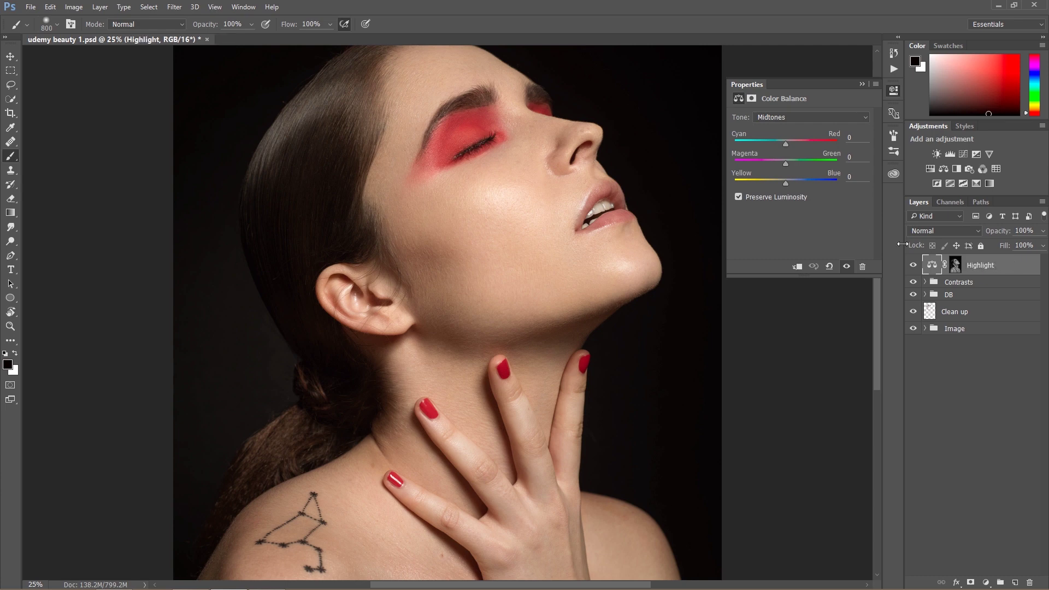
{"action": "double_click", "coordinate": [985, 266]}
{"action": "type", "text": "s"}
{"action": "key", "text": "Return"}
Load the Highlights mask as a selection and add a second Color Balance adjustment layer.
{"action": "left_click", "coordinate": [956, 267], "text": "ctrl"}
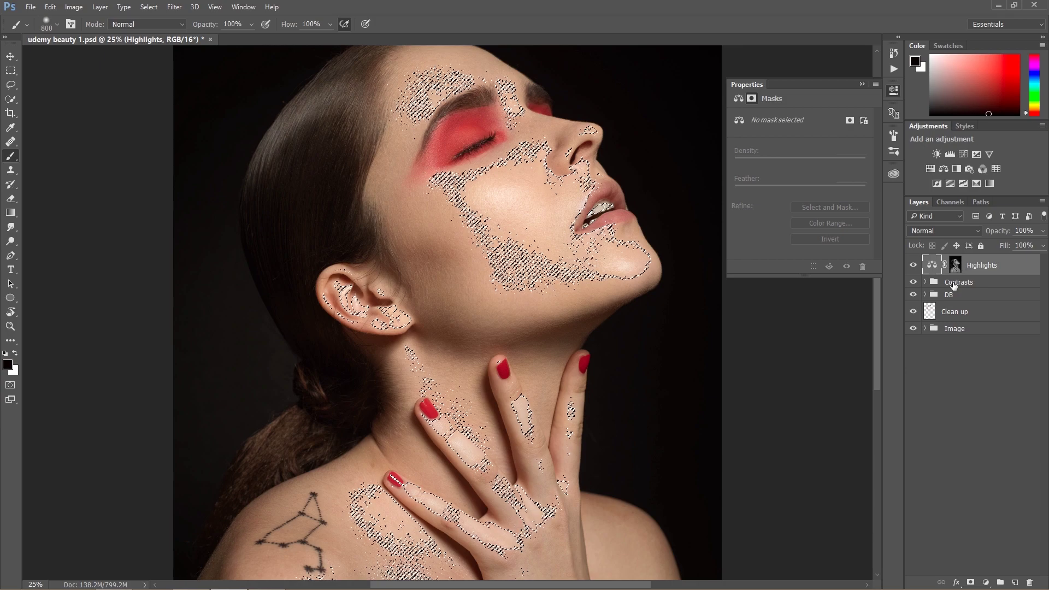
{"action": "left_click", "coordinate": [983, 583]}
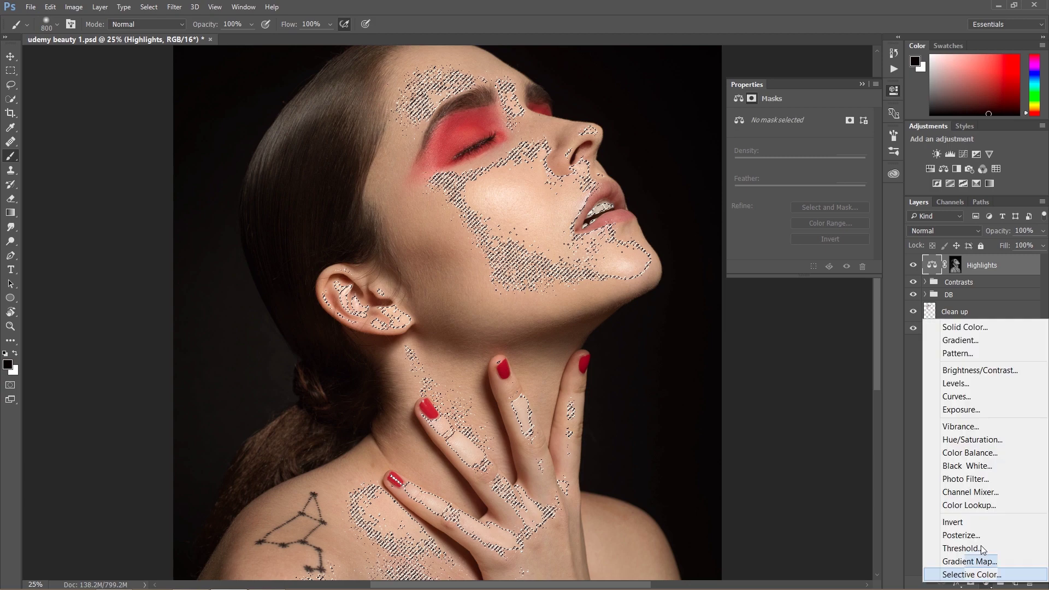
{"action": "left_click", "coordinate": [969, 453]}
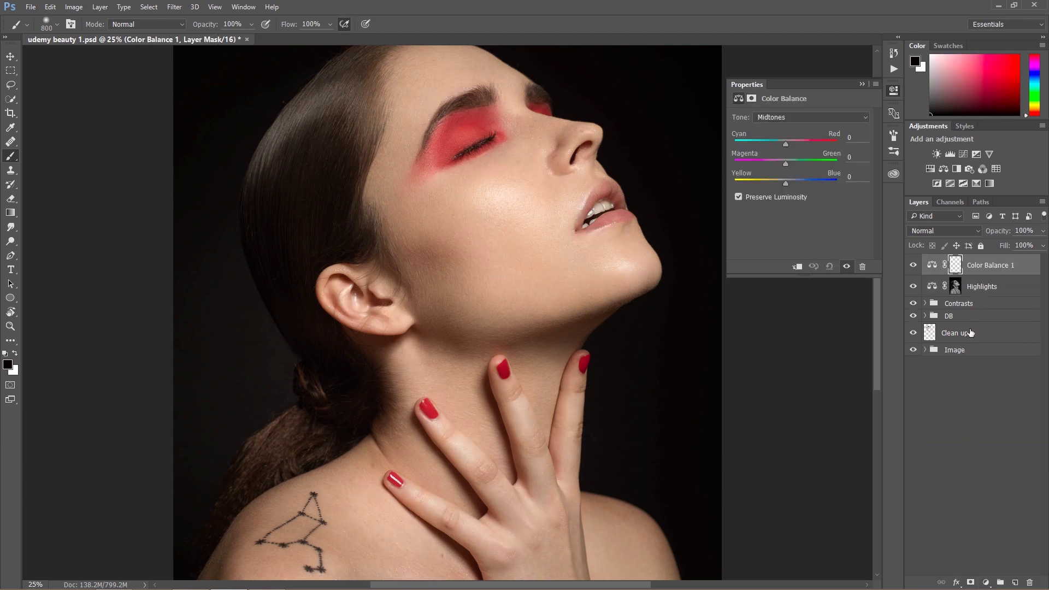
View the new Color Balance 1 mask on its own and invert it to target the darker areas.
{"action": "left_click", "coordinate": [957, 266]}
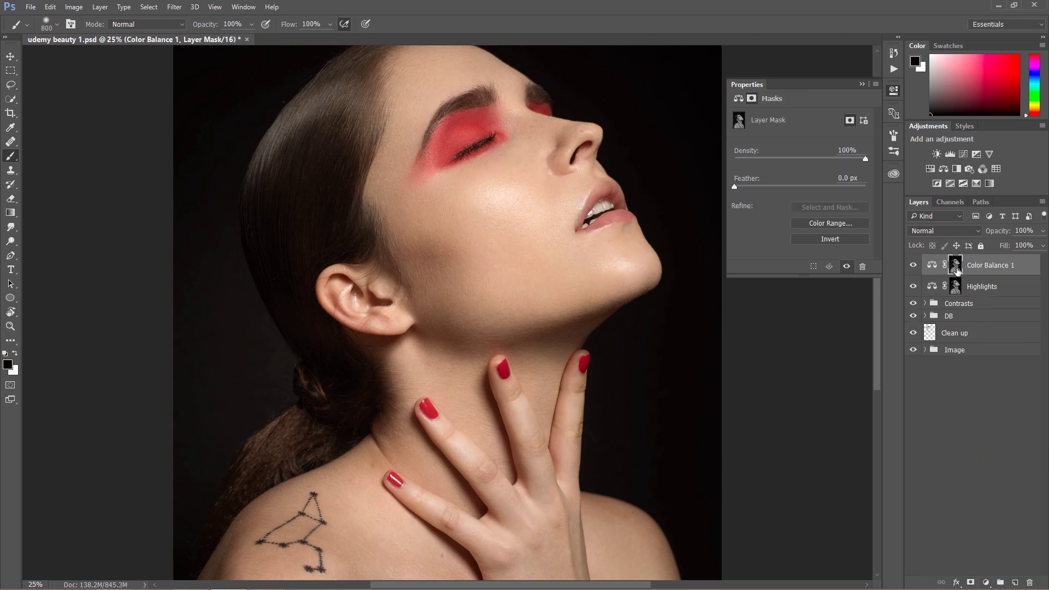
{"action": "key", "text": "alt"}
{"action": "left_click", "coordinate": [955, 266], "text": "alt"}
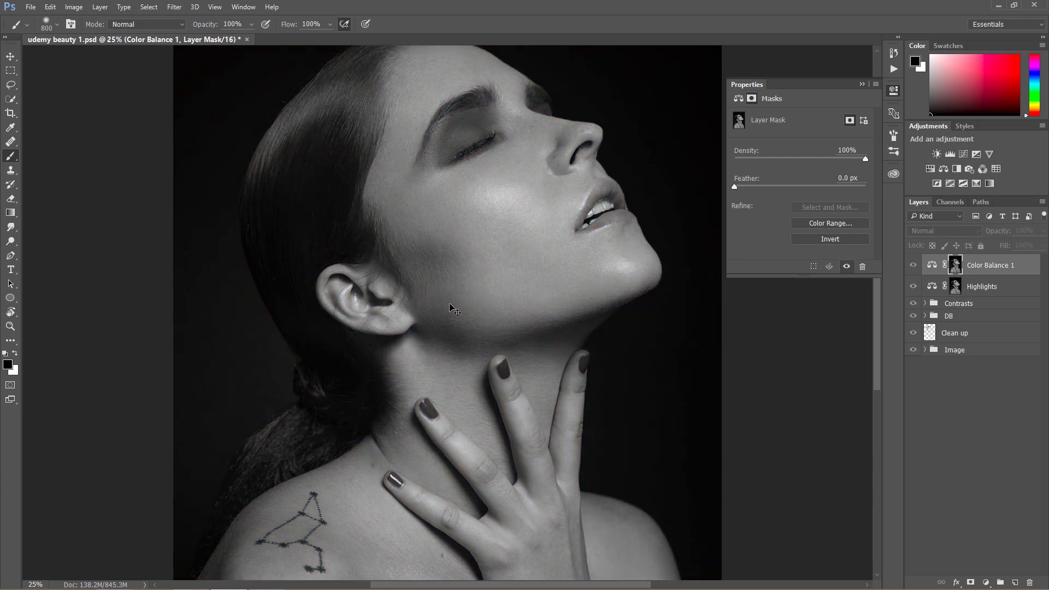
{"action": "key", "text": "ctrl+i"}
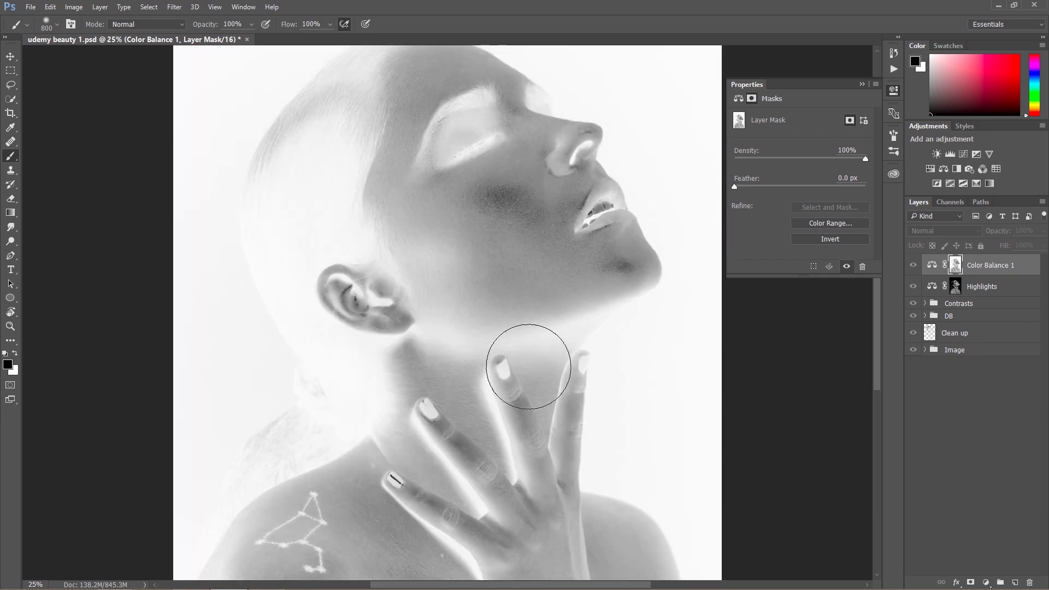
{"action": "left_click", "coordinate": [740, 100]}
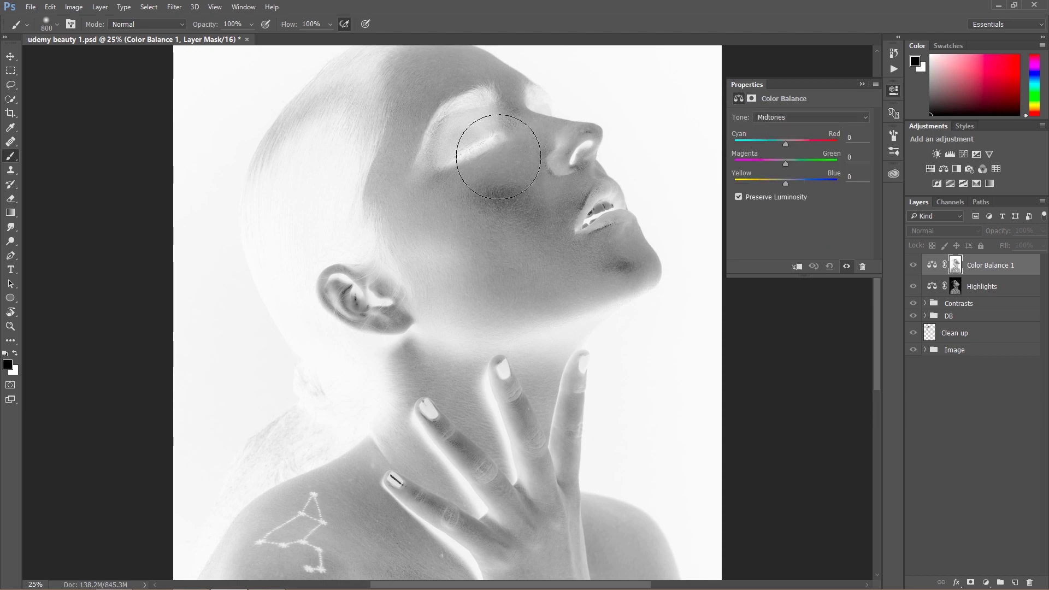
{"action": "scroll", "coordinate": [555, 197], "scroll_direction": "up", "scroll_amount": 3}
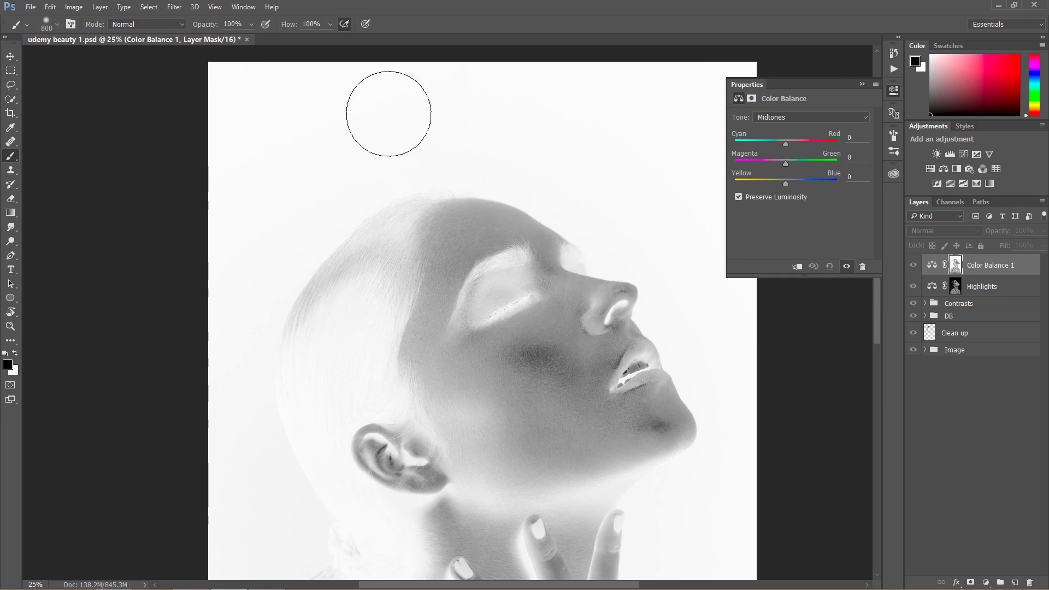
Paint black along the Color Balance 1 mask edges, undo it, and return to the colour portrait.
{"action": "mouse_move", "coordinate": [218, 82]}
{"action": "left_mouse_down"}
{"action": "mouse_move", "coordinate": [192, 193]}
{"action": "mouse_move", "coordinate": [193, 416]}
{"action": "mouse_move", "coordinate": [222, 124]}
{"action": "mouse_move", "coordinate": [363, 71]}
{"action": "mouse_move", "coordinate": [741, 43]}
{"action": "mouse_move", "coordinate": [470, 54]}
{"action": "mouse_move", "coordinate": [257, 93]}
{"action": "mouse_move", "coordinate": [655, 55]}
{"action": "mouse_move", "coordinate": [687, 85]}
{"action": "mouse_move", "coordinate": [297, 129]}
{"action": "mouse_move", "coordinate": [705, 136]}
{"action": "left_mouse_up"}
{"action": "mouse_move", "coordinate": [744, 201]}
{"action": "left_mouse_down"}
{"action": "mouse_move", "coordinate": [745, 503]}
{"action": "mouse_move", "coordinate": [779, 543]}
{"action": "left_mouse_up"}
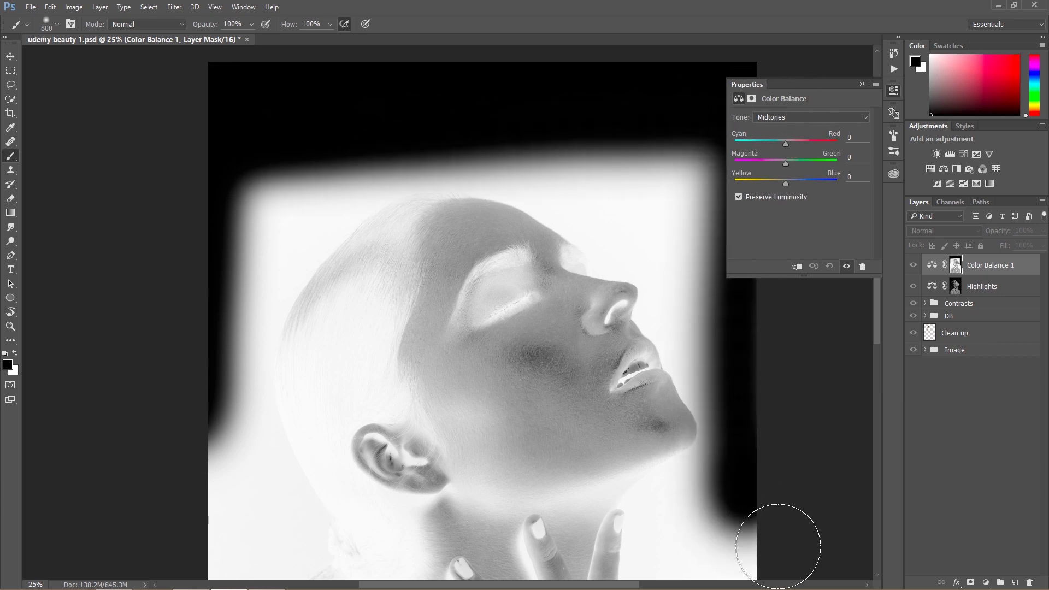
{"action": "key", "text": "ctrl+z"}
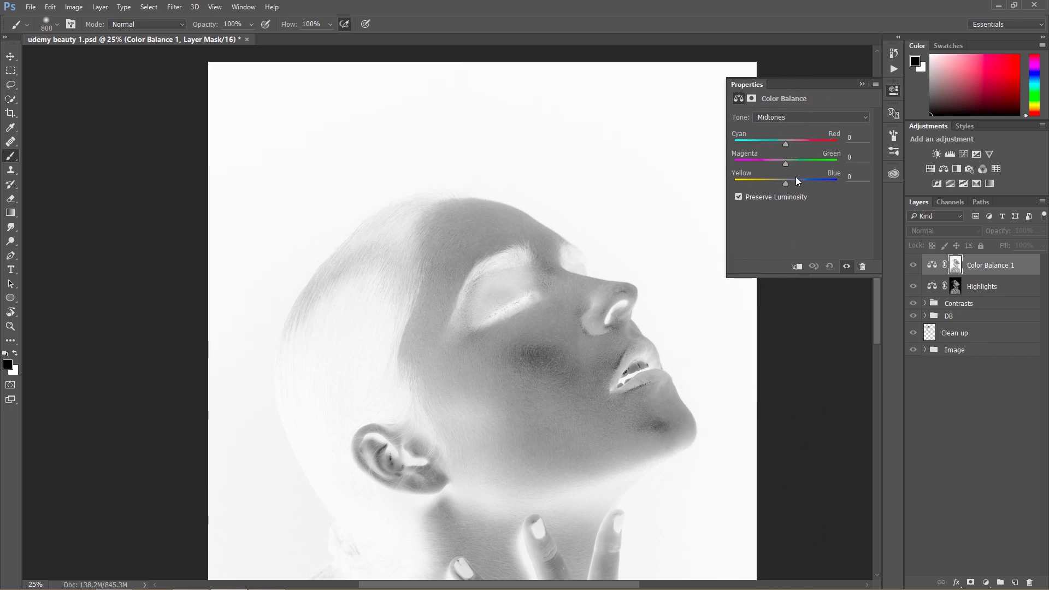
{"action": "left_click", "coordinate": [950, 266], "text": "alt"}
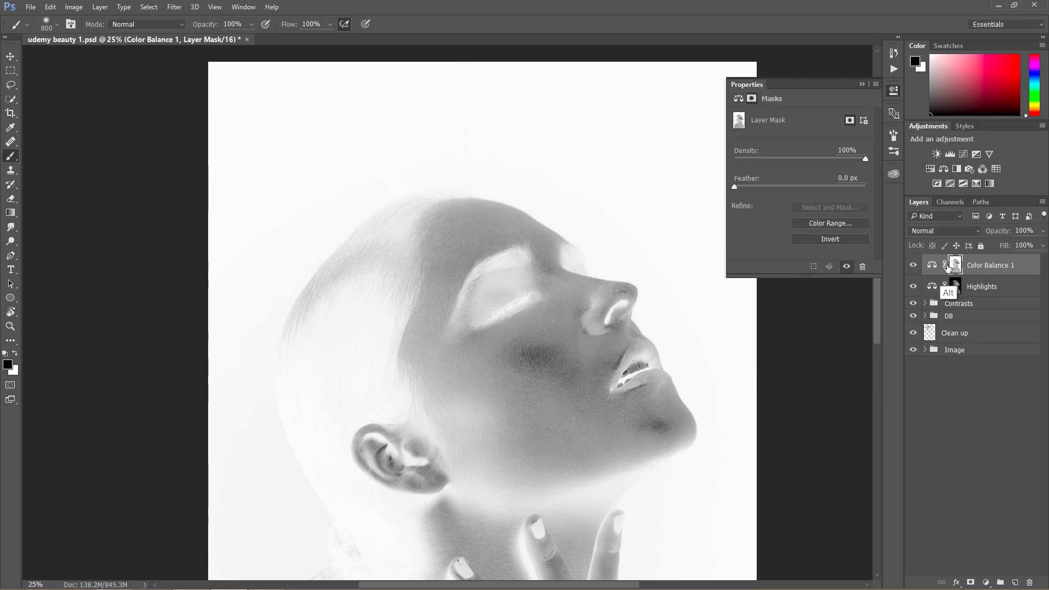
{"action": "left_click", "coordinate": [738, 100]}
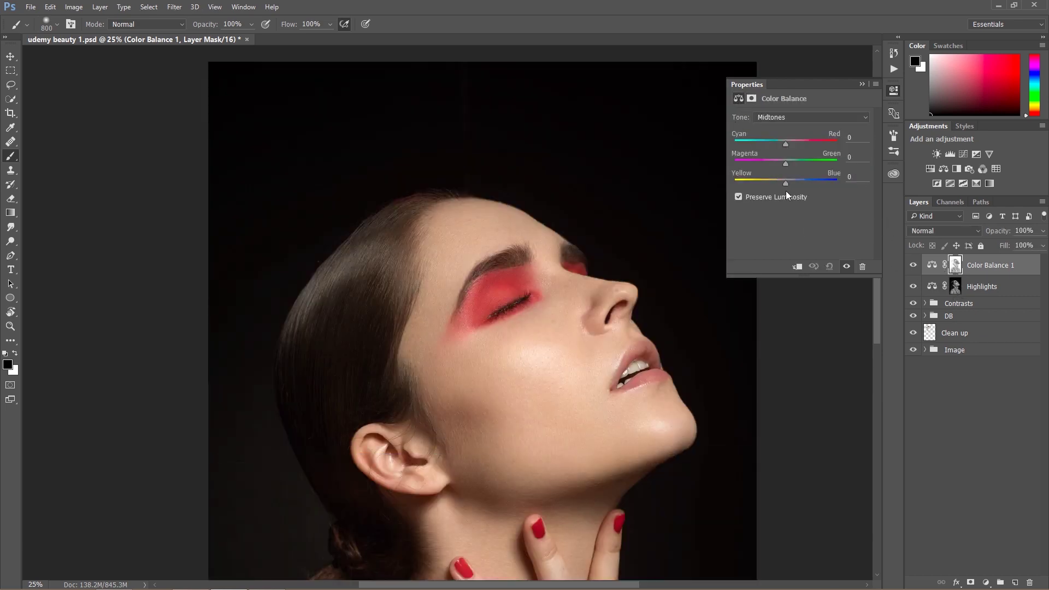
Switch Color Balance 1 to the Shadows tone and try yellow and red shifts.
{"action": "left_click", "coordinate": [790, 118]}
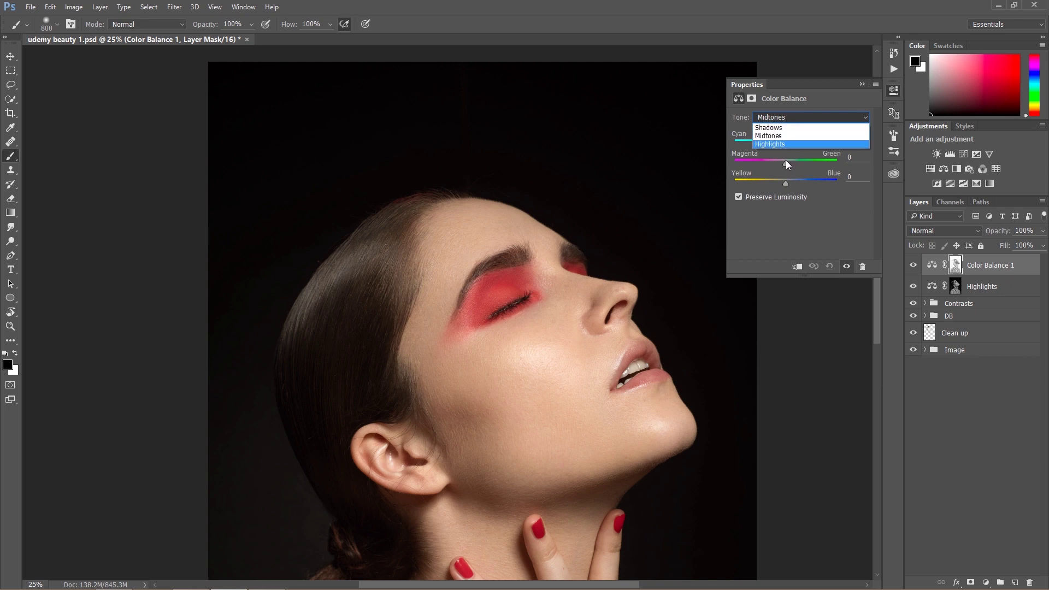
{"action": "left_click", "coordinate": [778, 127]}
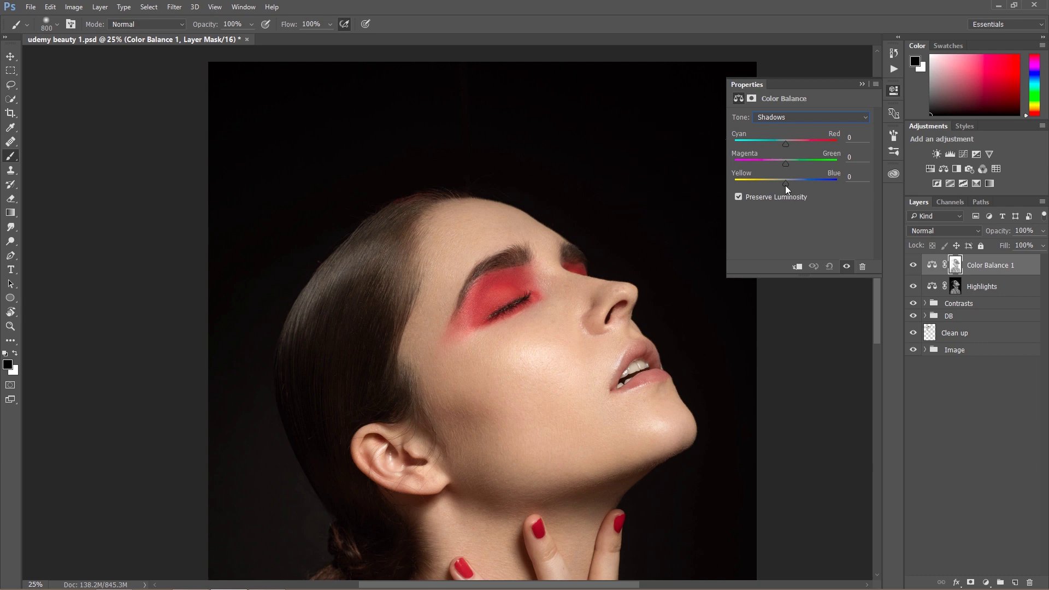
{"action": "left_click_drag", "start_coordinate": [786, 183], "coordinate": [756, 183]}
{"action": "left_click", "coordinate": [800, 143]}
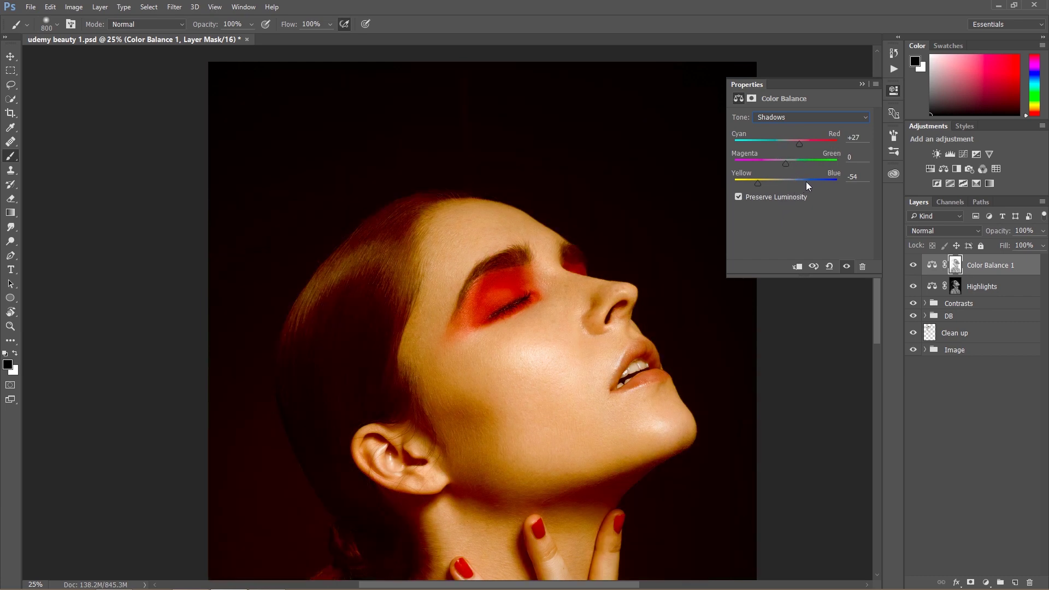
Enter Cyan/Red 1 and Yellow/Blue 0 for the shadows.
{"action": "left_click", "coordinate": [862, 137]}
{"action": "type", "text": "1"}
{"action": "left_click", "coordinate": [853, 177]}
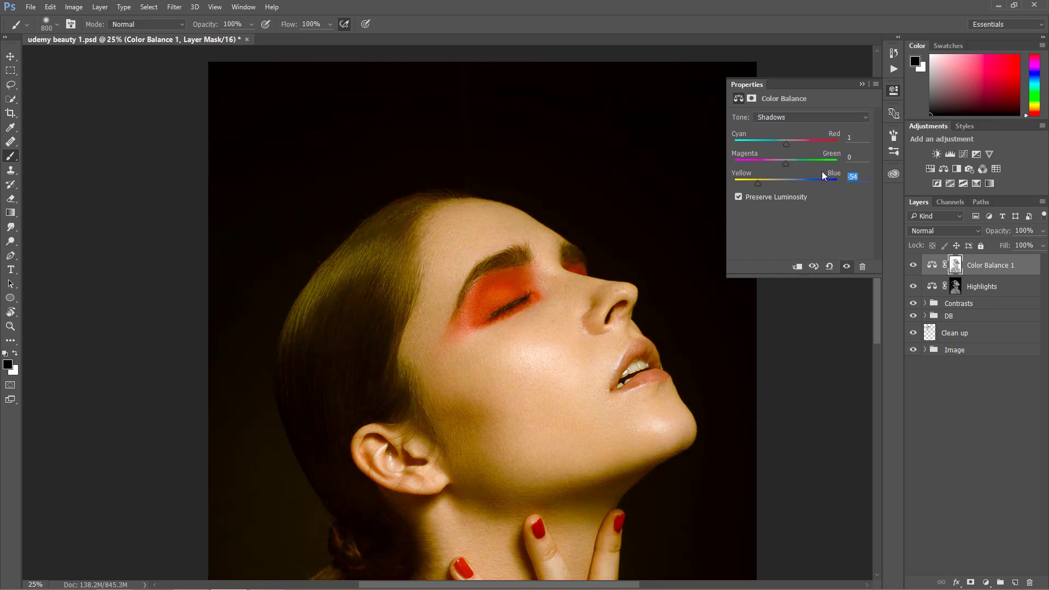
{"action": "type", "text": "0"}
Compare the portrait with Color Balance 1 hidden, then set Yellow/Blue to −1 and close Properties.
{"action": "left_click", "coordinate": [912, 266]}
{"action": "left_click", "coordinate": [912, 267]}
{"action": "left_click", "coordinate": [911, 268]}
{"action": "left_click", "coordinate": [858, 178]}
{"action": "type", "text": "-1"}
{"action": "left_click", "coordinate": [861, 86]}
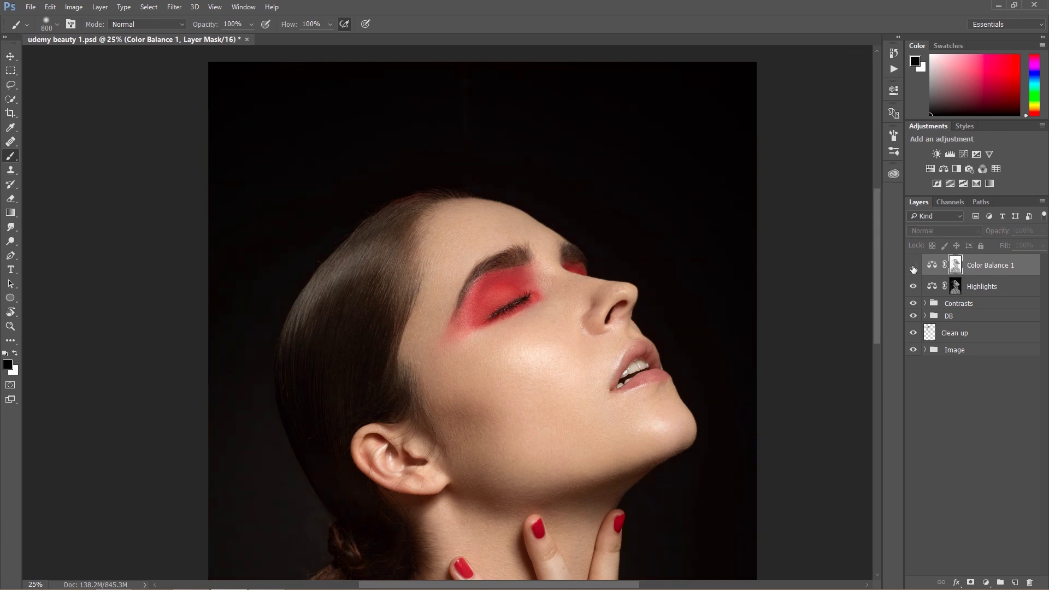
Zoom out and toggle Color Balance 1 on and off to compare the whole portrait.
{"action": "key", "text": "ctrl+minus"}
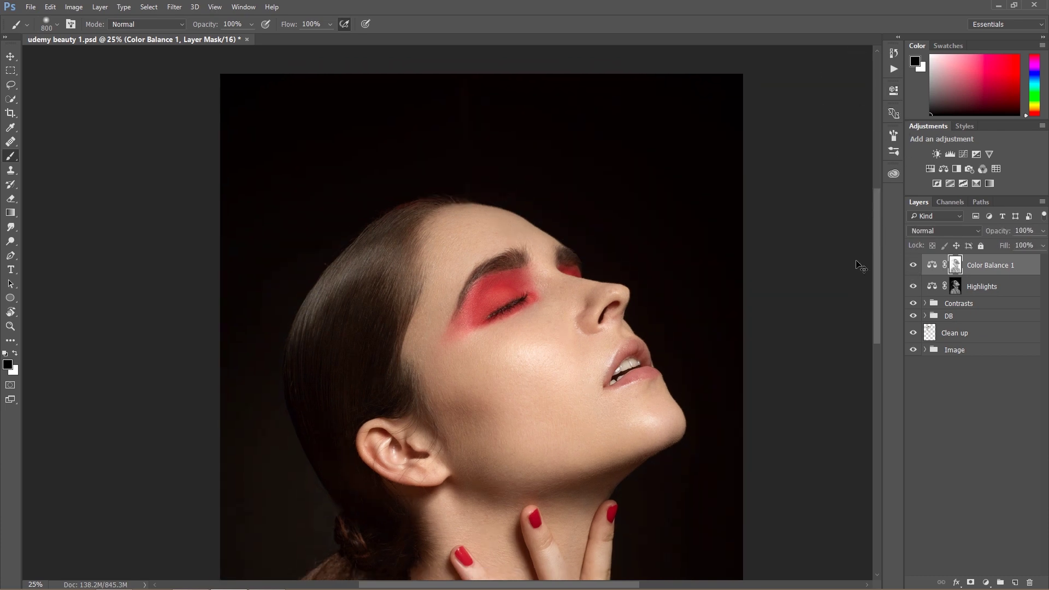
{"action": "left_click", "coordinate": [913, 267]}
{"action": "left_click", "coordinate": [912, 267]}
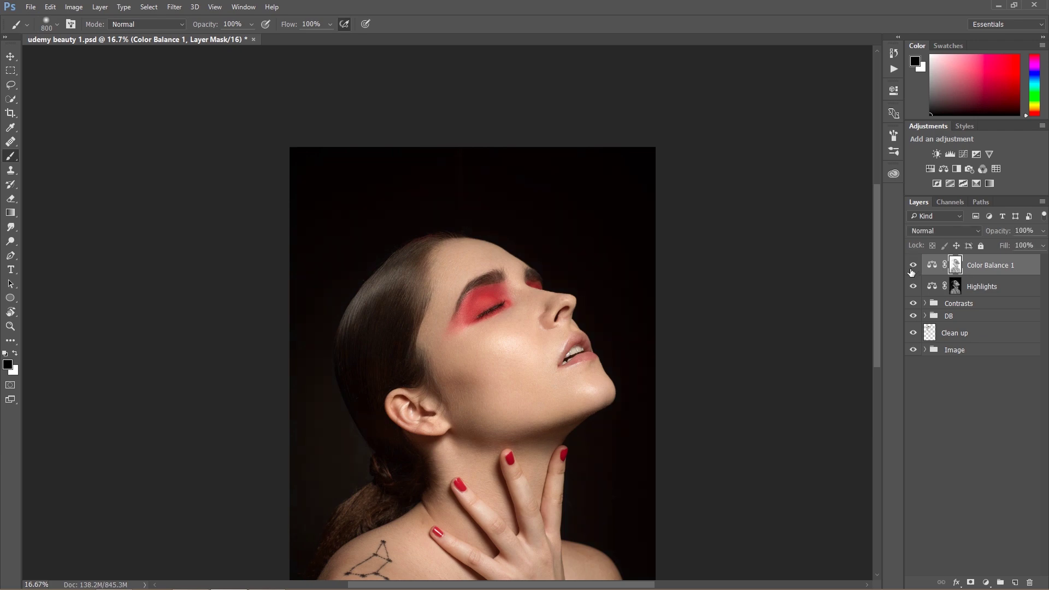
{"action": "left_click", "coordinate": [912, 266]}
{"action": "left_click", "coordinate": [911, 267]}
{"action": "left_click", "coordinate": [912, 266]}
{"action": "left_click", "coordinate": [914, 266]}
{"action": "left_click", "coordinate": [913, 266]}
{"action": "left_click", "coordinate": [912, 267]}
{"action": "left_click", "coordinate": [913, 266]}
{"action": "left_click", "coordinate": [913, 266]}
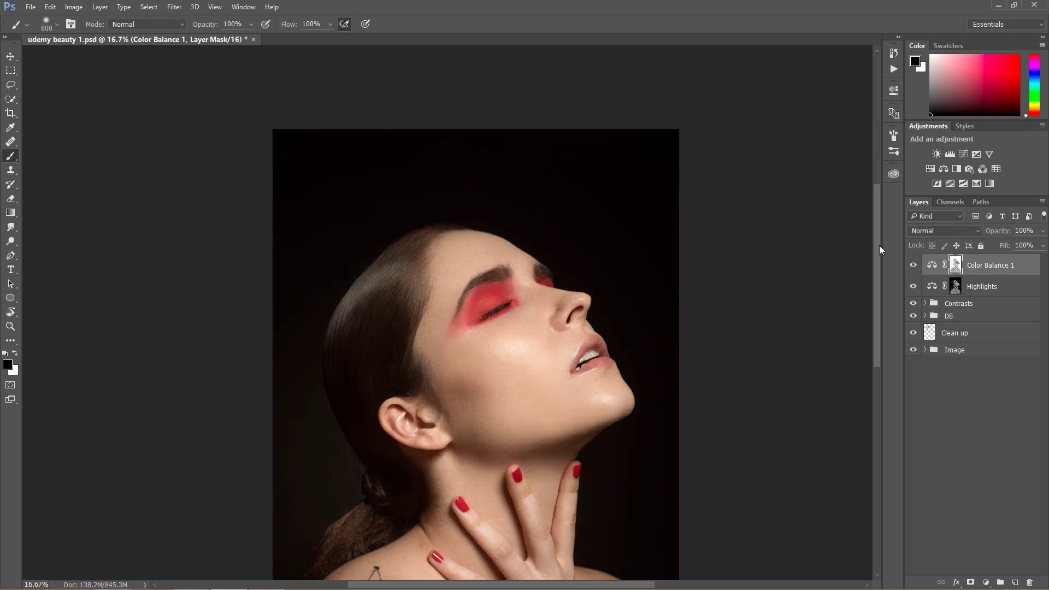
Zoom in on the face, compare again, and open the Color Balance 1 mask properties.
{"action": "key", "text": "ctrl+plus"}
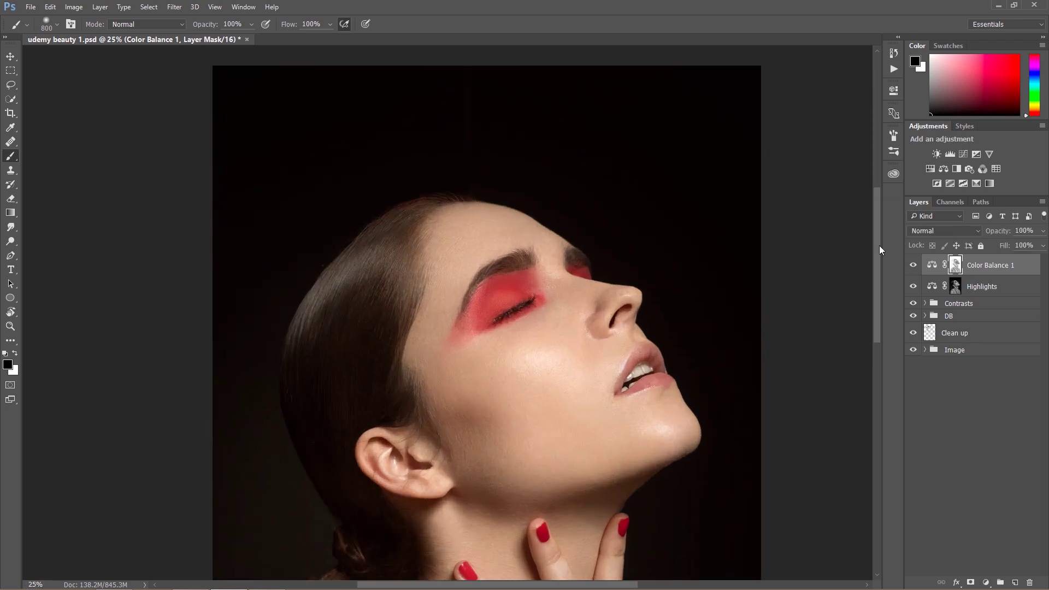
{"action": "left_click", "coordinate": [915, 266]}
{"action": "left_click", "coordinate": [914, 265]}
{"action": "left_click", "coordinate": [914, 265]}
{"action": "left_click", "coordinate": [914, 266]}
{"action": "double_click", "coordinate": [956, 267]}
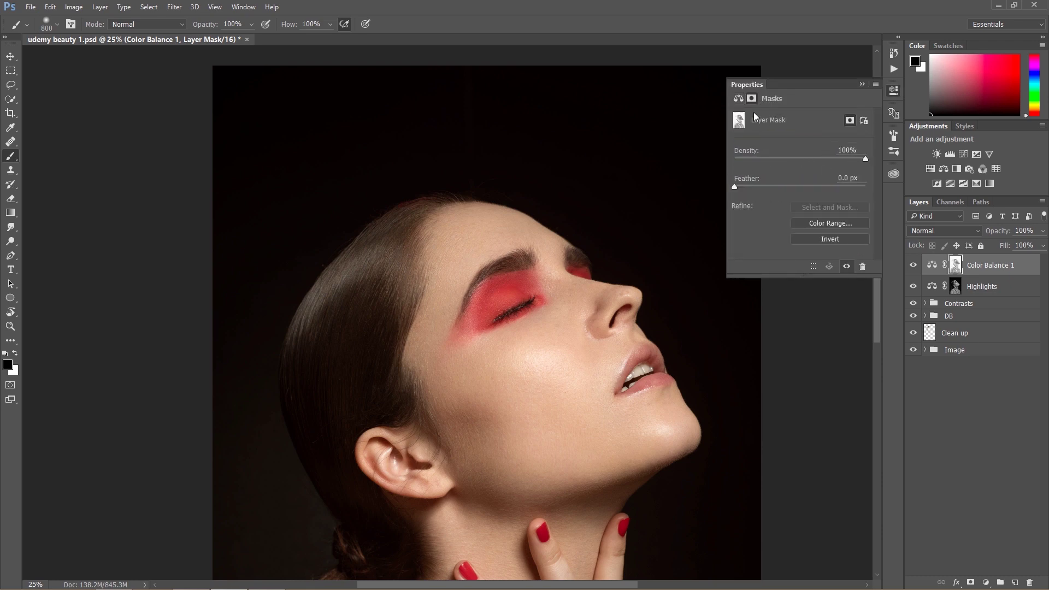
Review the Shadows values, committing Yellow–Blue −2, and close the Color Balance panel.
{"action": "left_click", "coordinate": [738, 99]}
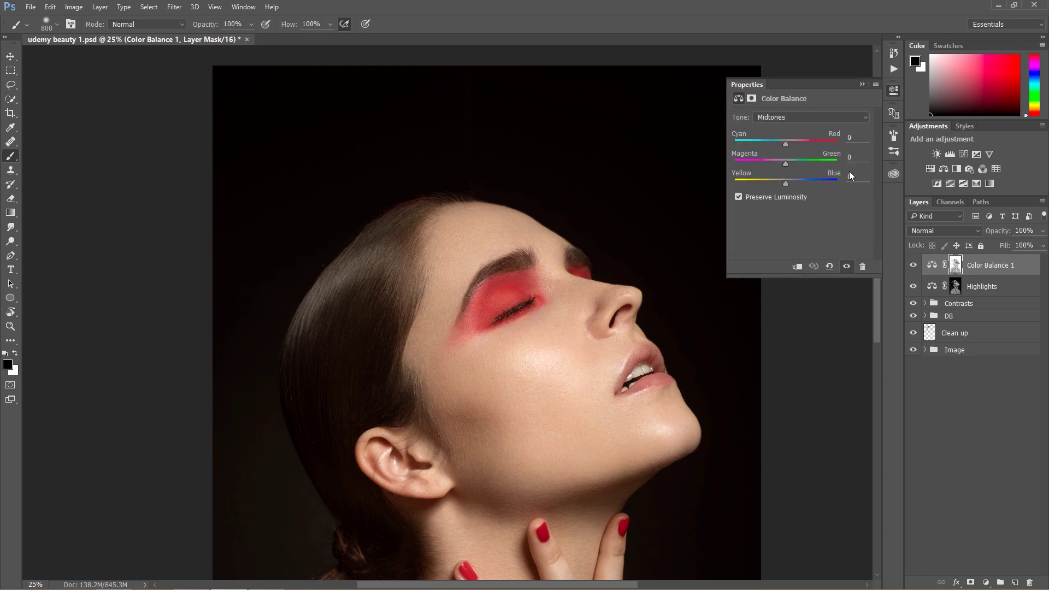
{"action": "left_click", "coordinate": [791, 118]}
{"action": "left_click", "coordinate": [779, 123]}
{"action": "key", "text": "Return"}
{"action": "left_click", "coordinate": [861, 84]}
Set Color Balance 1's layer opacity to 70% and compare it hidden and shown.
{"action": "left_click", "coordinate": [1023, 230]}
{"action": "type", "text": "70"}
{"action": "key", "text": "Return"}
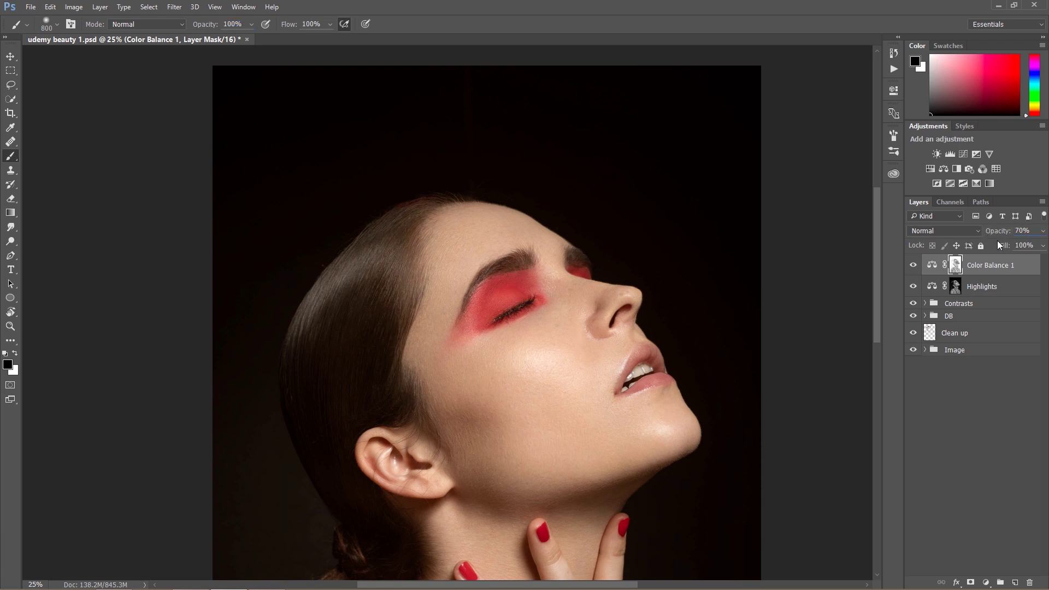
{"action": "left_click", "coordinate": [912, 265]}
{"action": "left_click", "coordinate": [912, 265]}
{"action": "double_click", "coordinate": [1011, 265]}
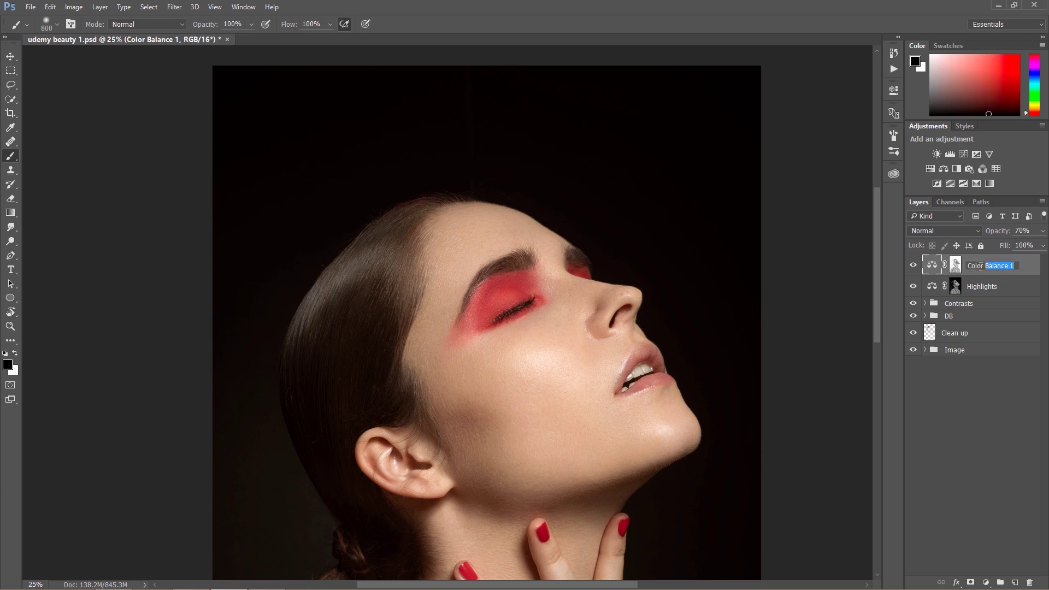
Rename the layer Shadows and group it with the Highlights layer.
{"action": "type", "text": "Shadows"}
{"action": "key", "text": "Return"}
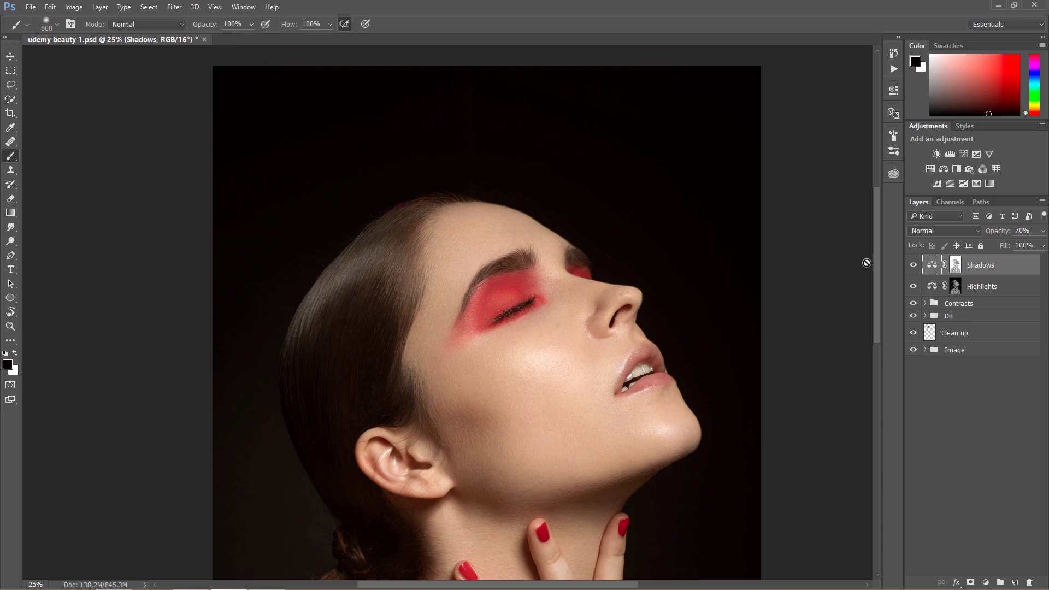
{"action": "left_click", "coordinate": [971, 287], "text": "shift"}
{"action": "key", "text": "ctrl+g"}
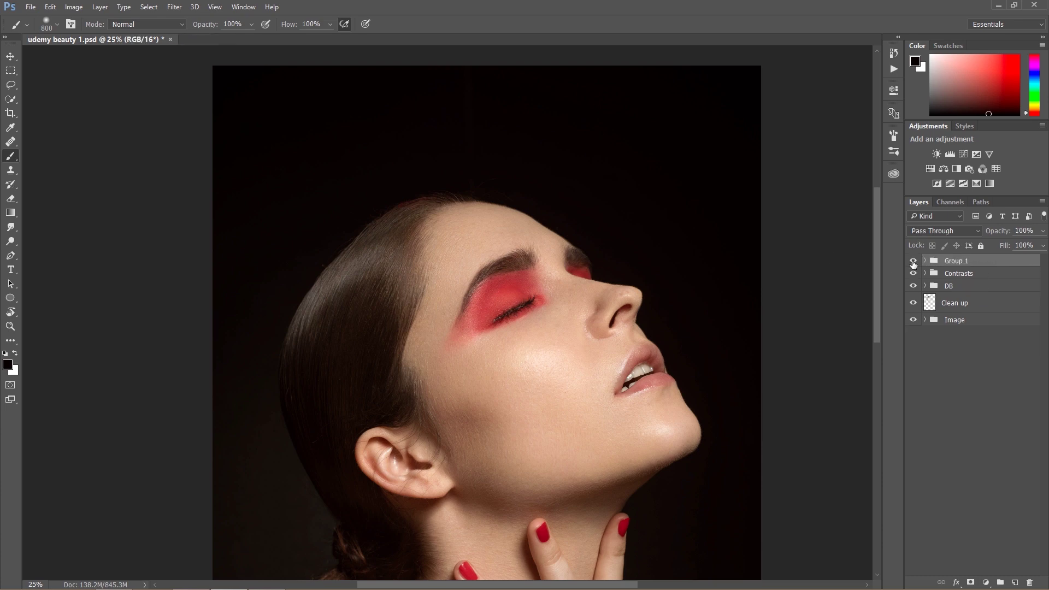
Rename Group 1 to Tones and zoom out to the whole portrait.
{"action": "double_click", "coordinate": [956, 261]}
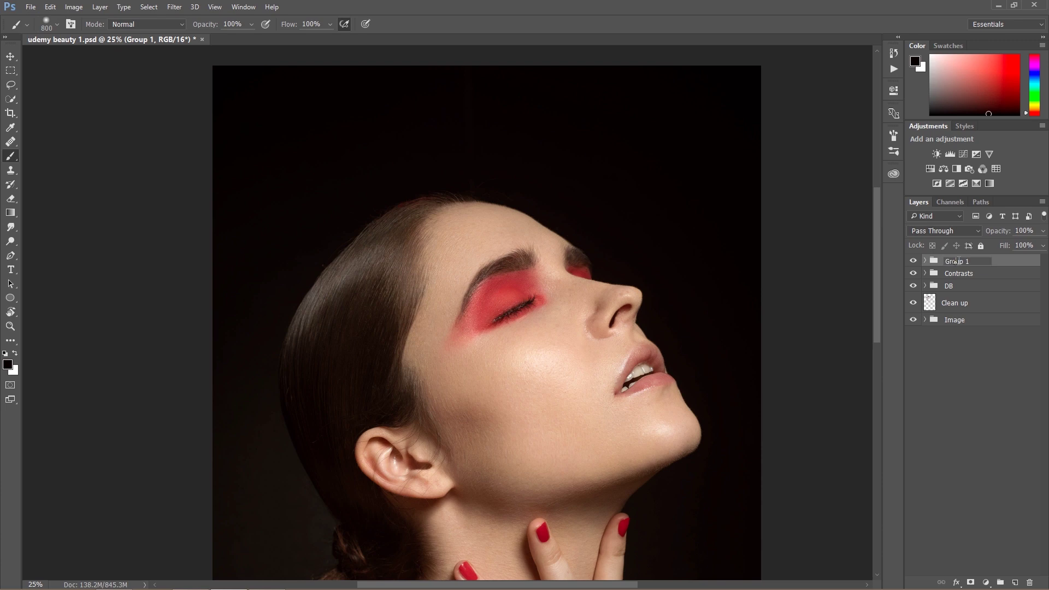
{"action": "type", "text": "Tones"}
{"action": "key", "text": "Return"}
{"action": "key", "text": "ctrl+minus"}
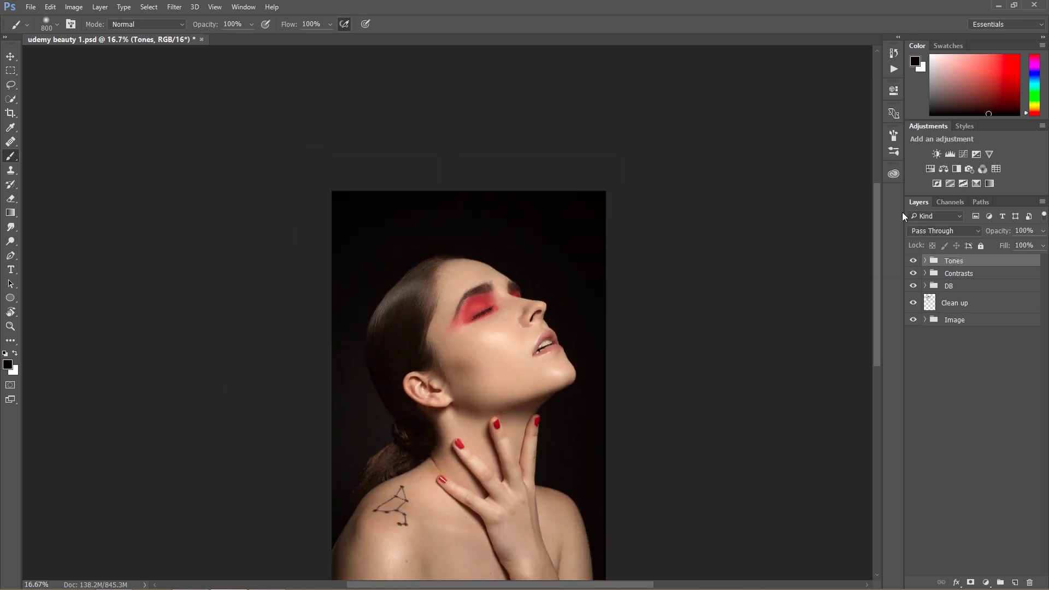
{"action": "left_click", "coordinate": [913, 261]}
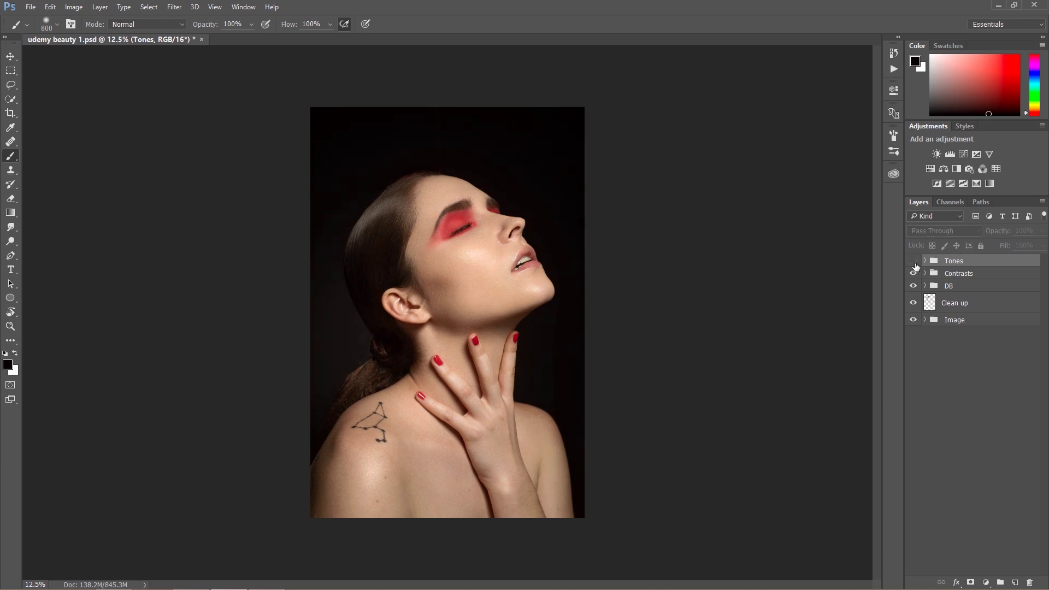
{"action": "left_click", "coordinate": [915, 262]}
{"action": "left_click", "coordinate": [913, 261]}
{"action": "left_click", "coordinate": [914, 261]}
{"action": "key", "text": "ctrl+plus"}
{"action": "left_click", "coordinate": [914, 262]}
{"action": "left_click", "coordinate": [913, 261]}
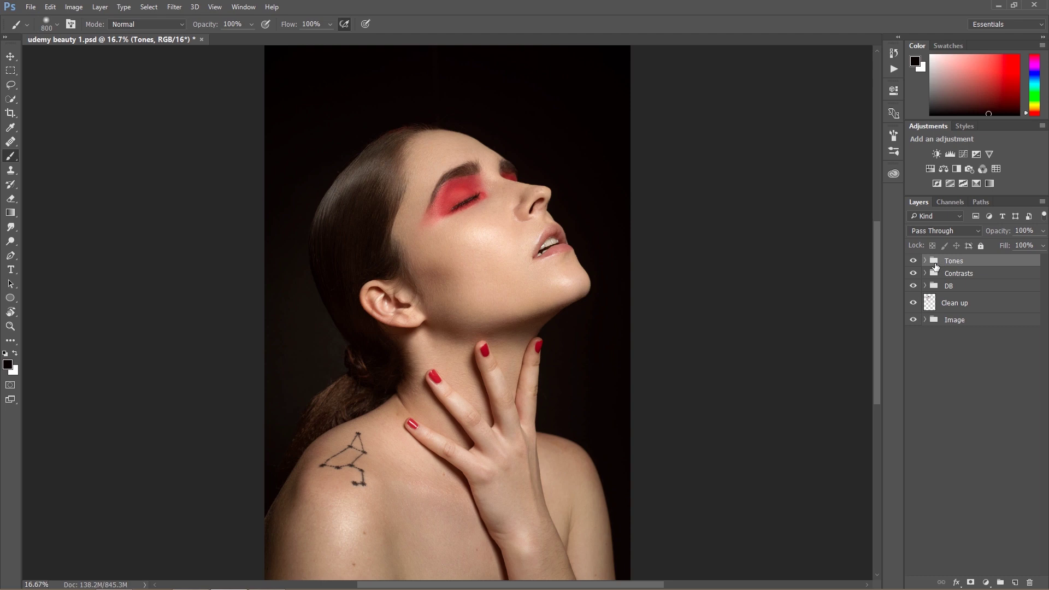
{"action": "left_click", "coordinate": [925, 261]}
{"action": "left_click", "coordinate": [981, 279]}
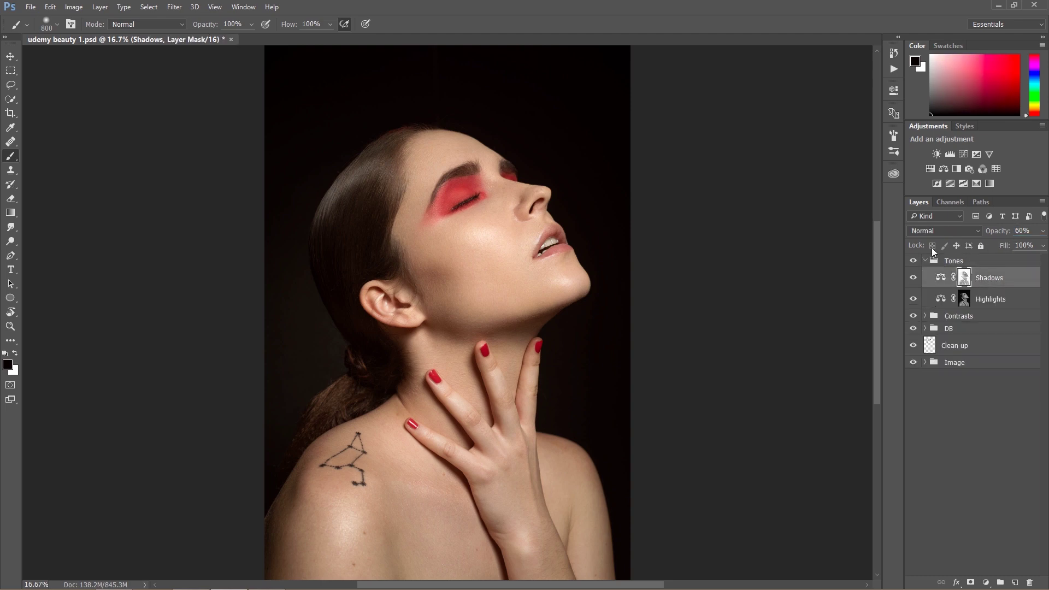
{"action": "left_click", "coordinate": [924, 262]}
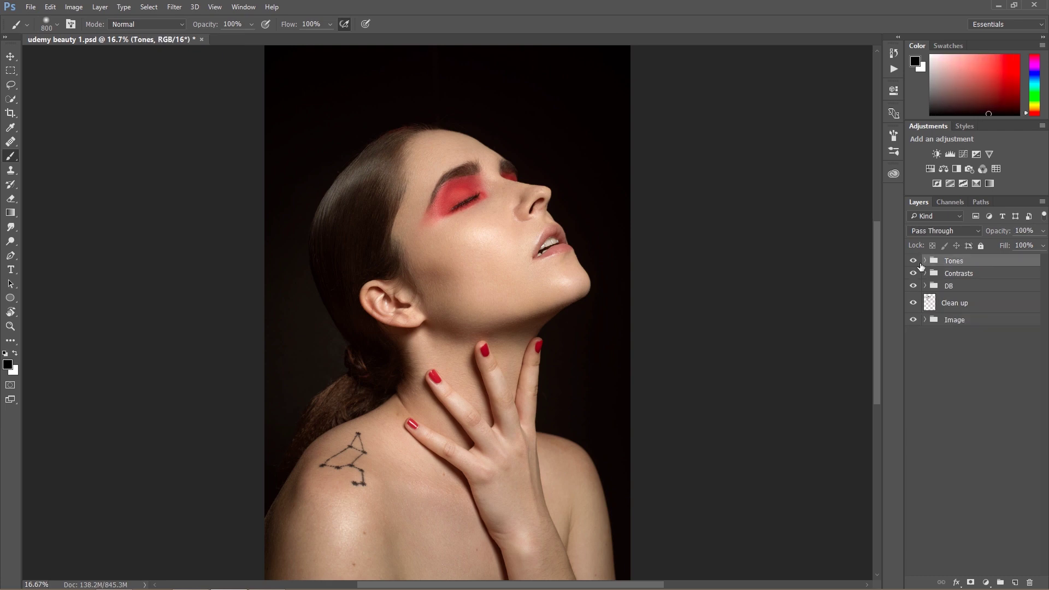
{"action": "left_click", "coordinate": [913, 261]}
{"action": "left_click", "coordinate": [913, 261]}
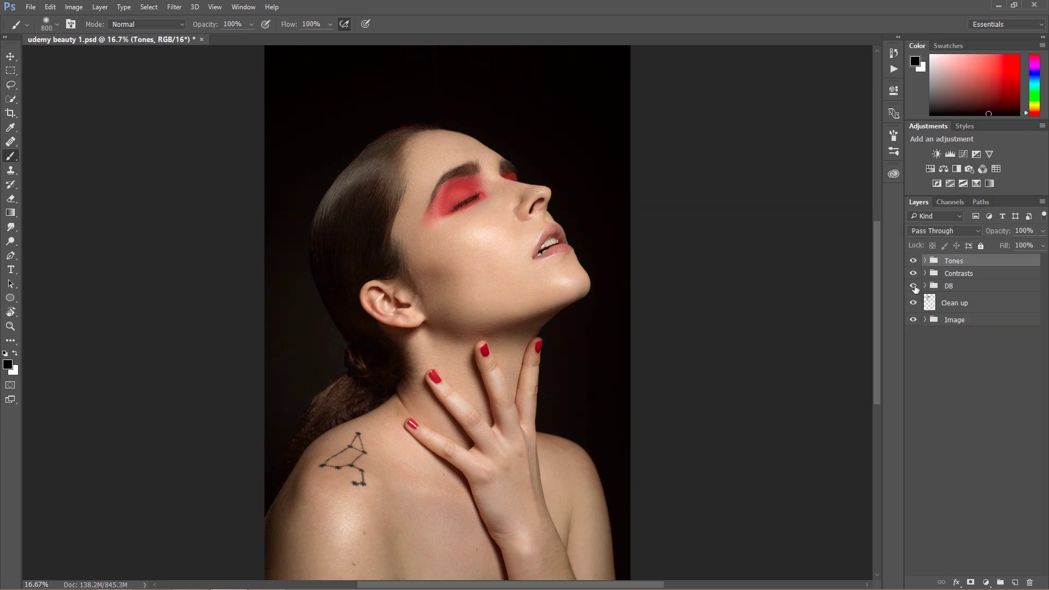